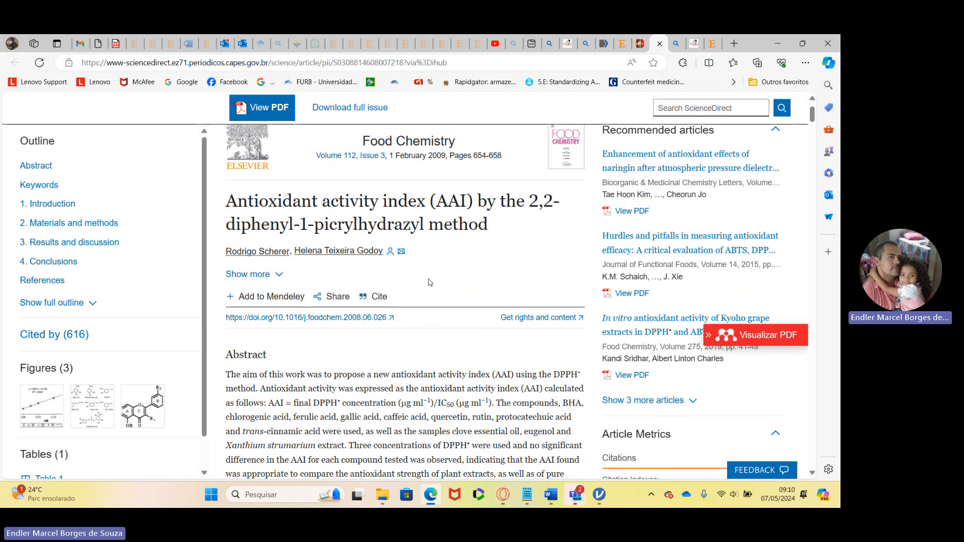
Step: Examine the article's title and abstract, highlighting the terms AAI, DPPH and 2,2-diphenyl-1-picrylhydrazyl method
drag(534, 201, 423, 225)
click(462, 316)
drag(555, 374, 578, 375)
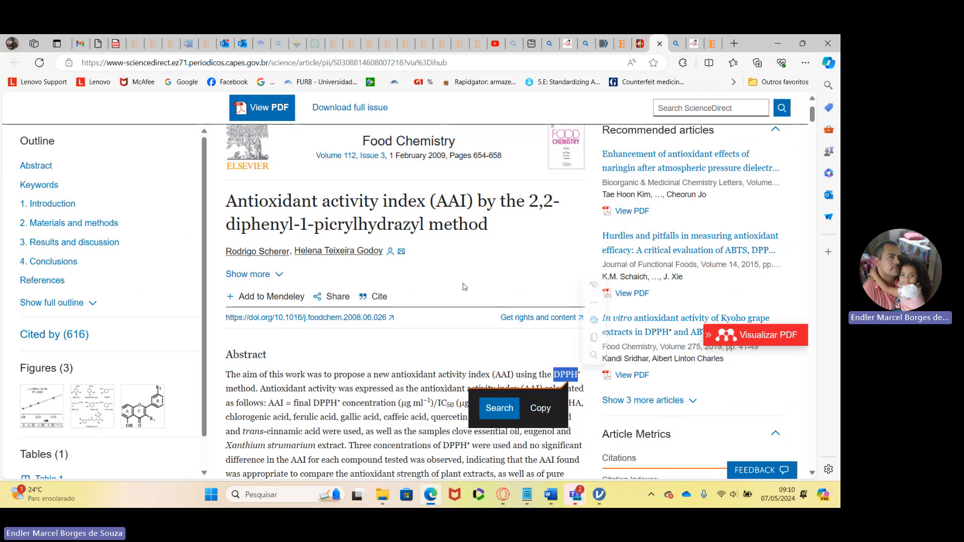
click(463, 285)
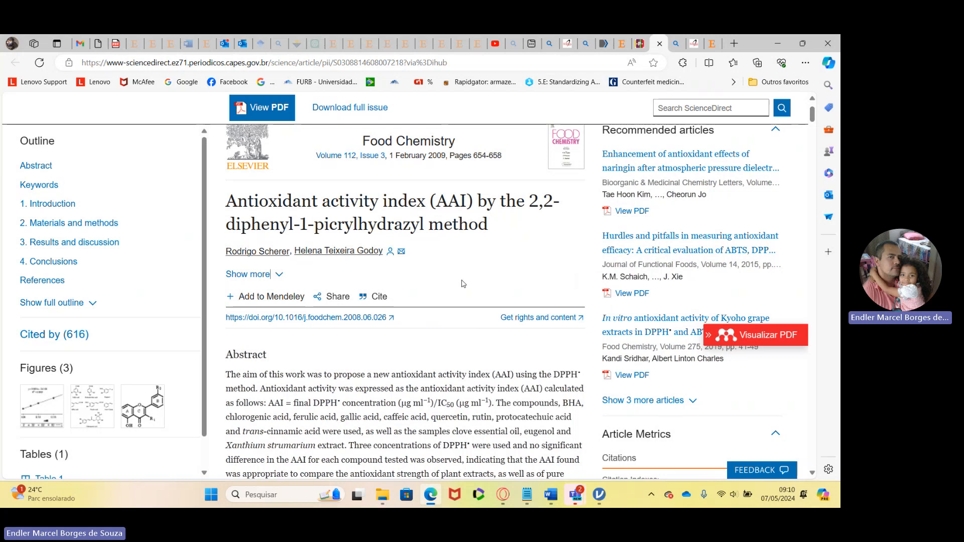
drag(531, 202, 522, 228)
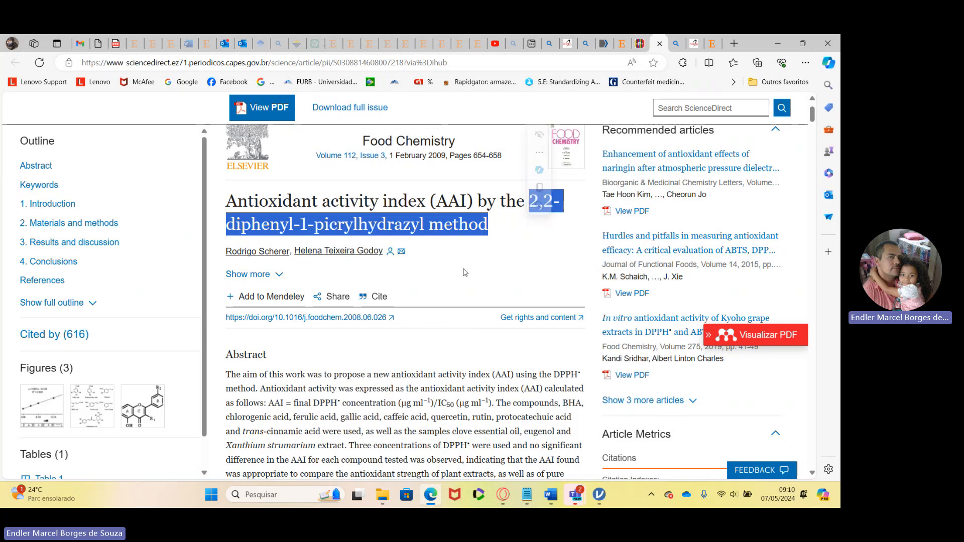
click(463, 274)
drag(435, 201, 467, 202)
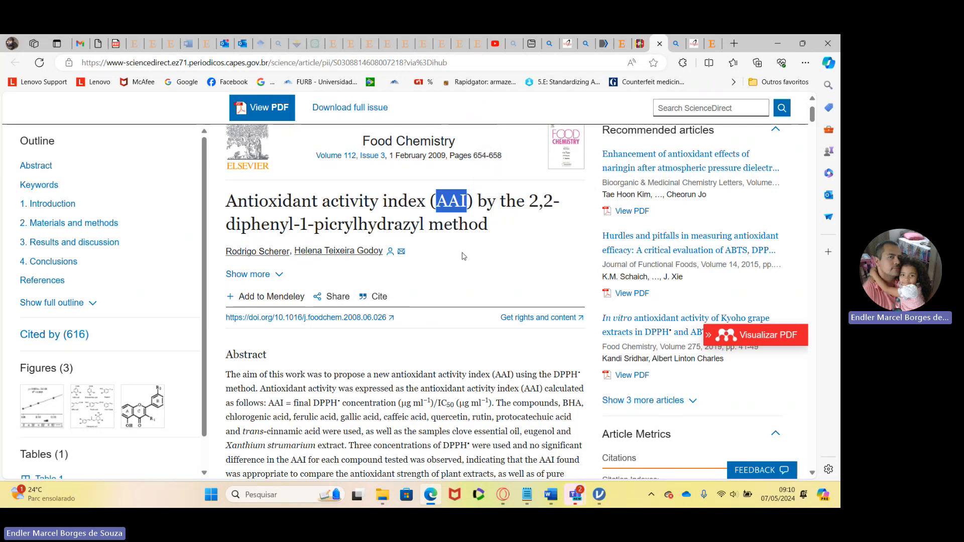
click(490, 236)
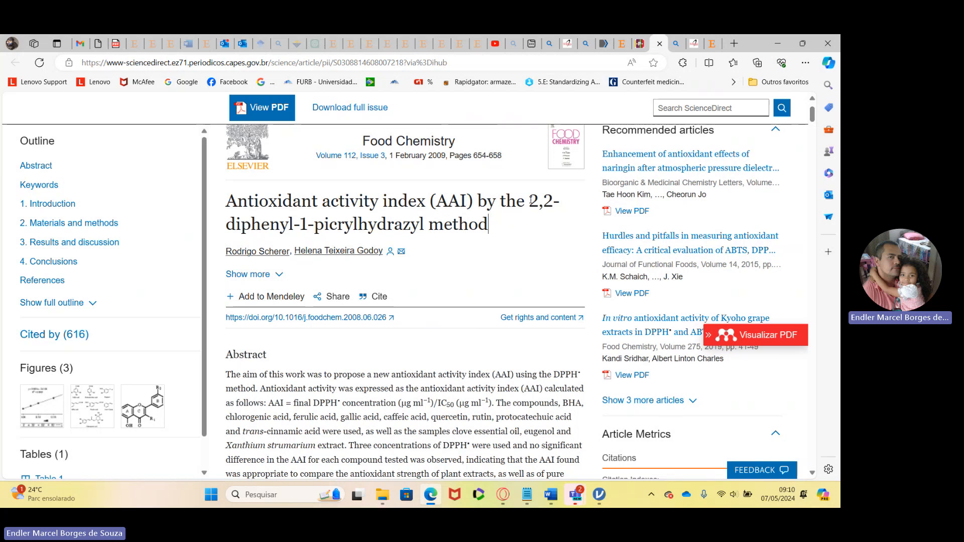
drag(530, 200, 489, 229)
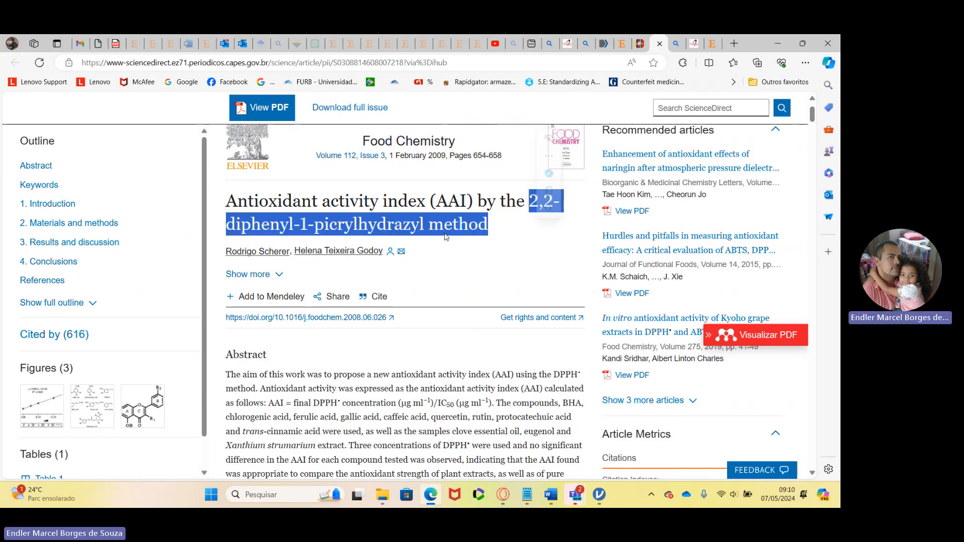
Step: Find Table 1 with the AAI values in the article and highlight the first IC50 column heading
scroll(413, 277, down, 20)
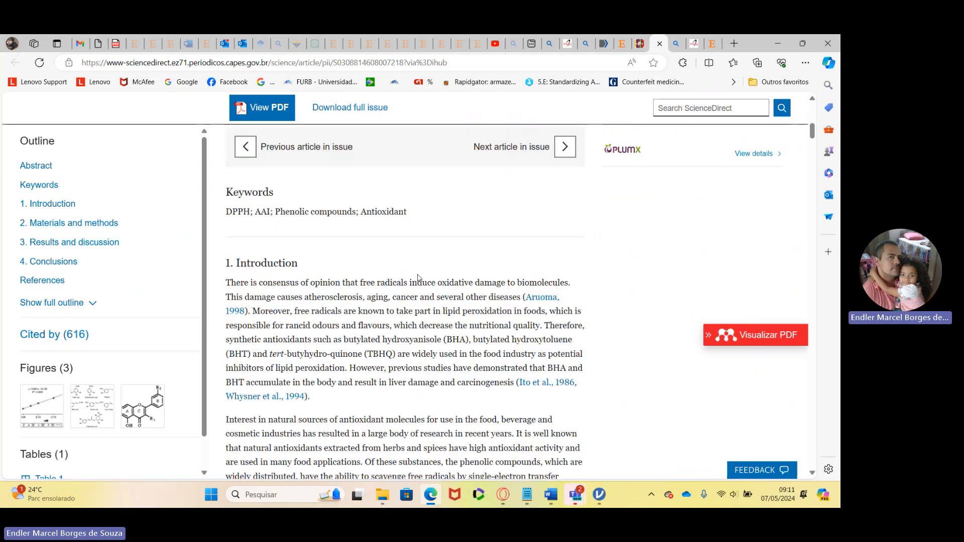
scroll(428, 285, down, 2)
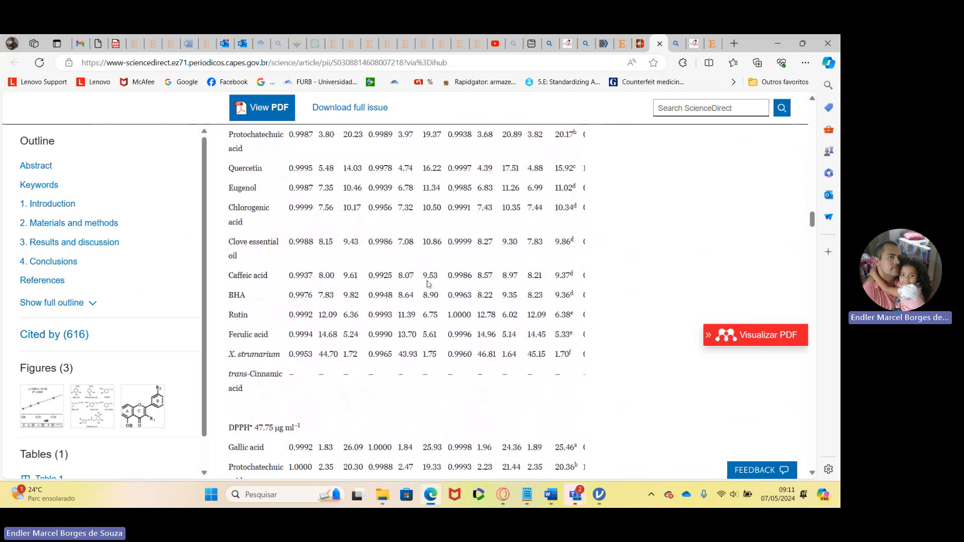
scroll(401, 279, up, 8)
scroll(370, 271, down, 4)
scroll(370, 274, down, 1)
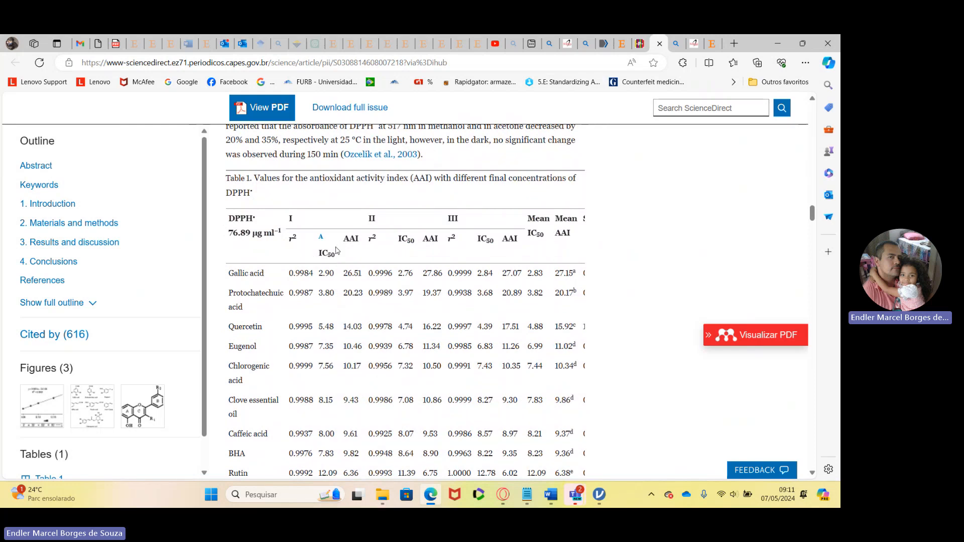
drag(318, 257, 335, 254)
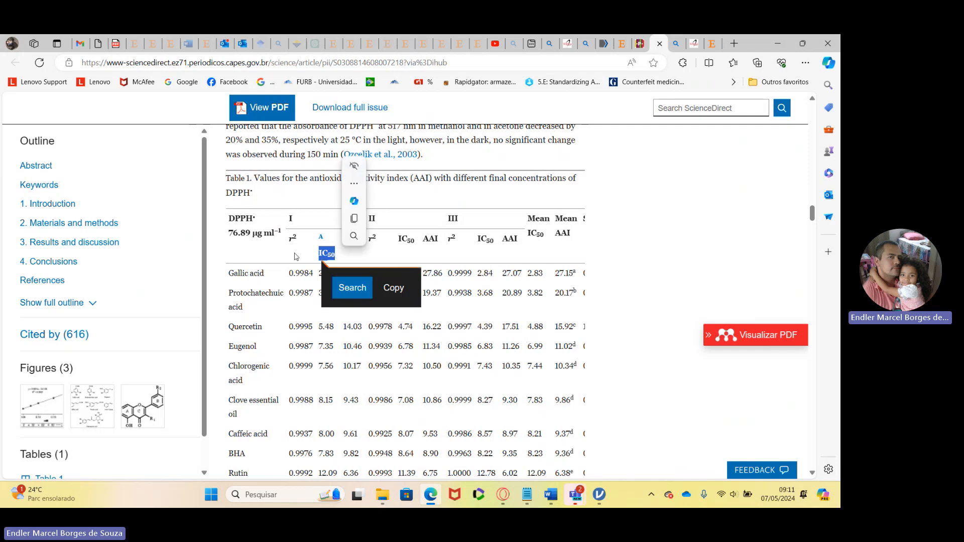
Step: Review Table 1 across the 76.89, 47.75 and 30.75 µg/ml DPPH concentrations and highlight the AAI heading under group III
scroll(463, 351, down, 10)
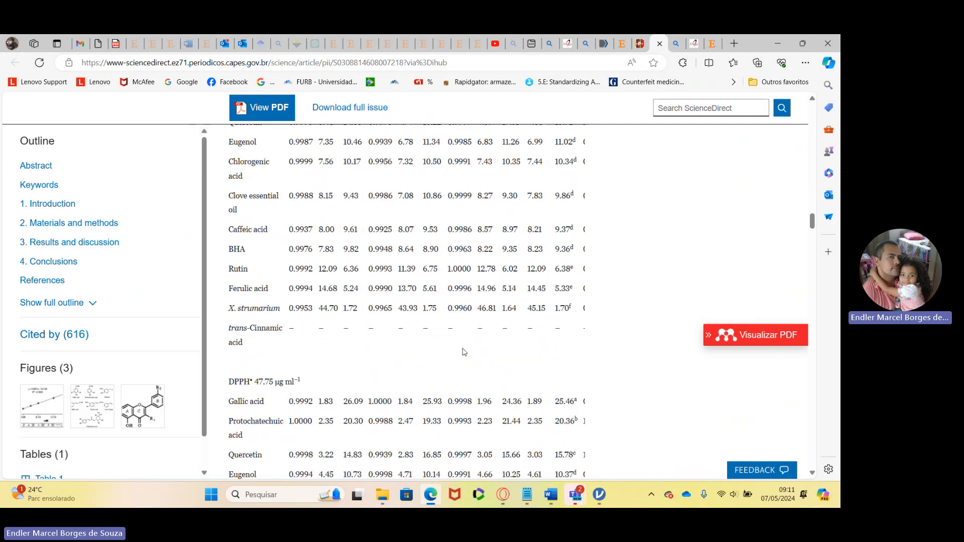
scroll(294, 341, up, 10)
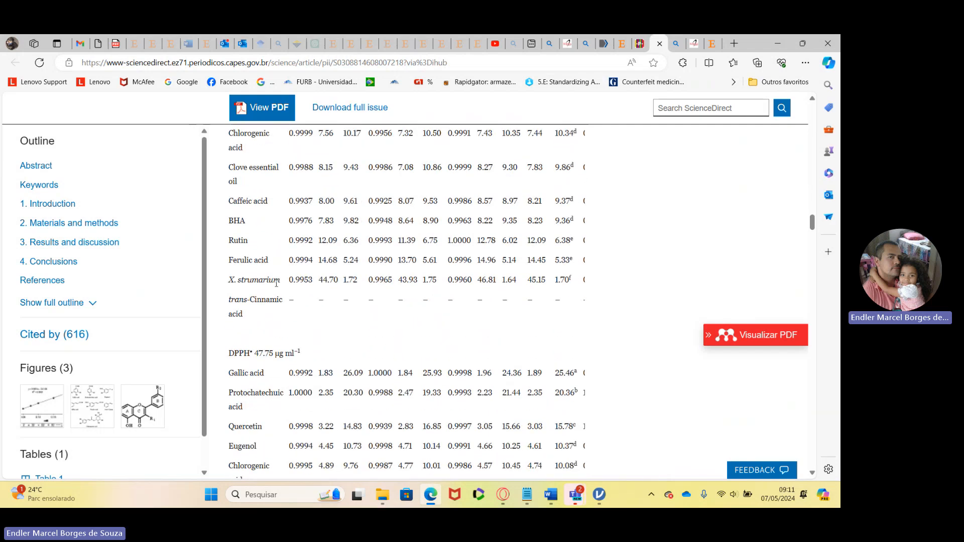
scroll(262, 273, down, 12)
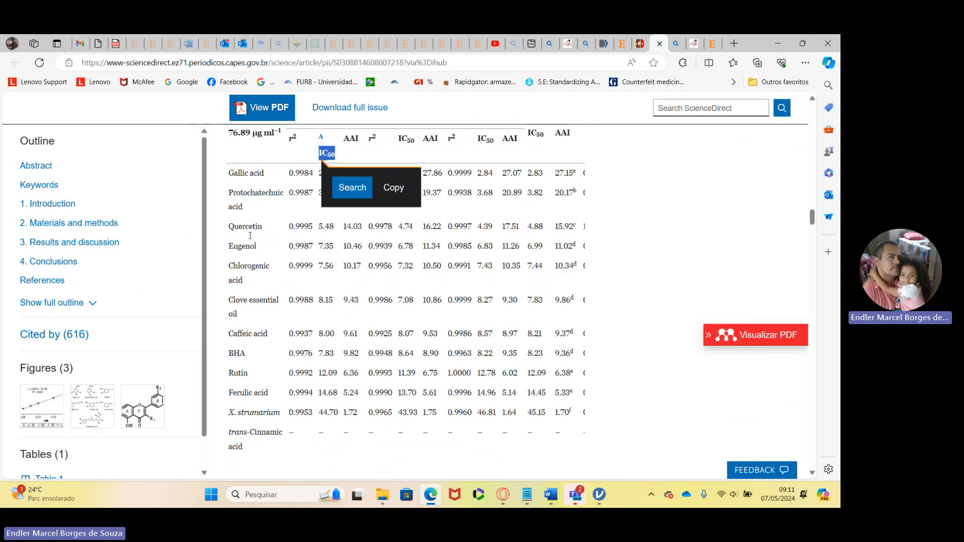
scroll(254, 255, down, 3)
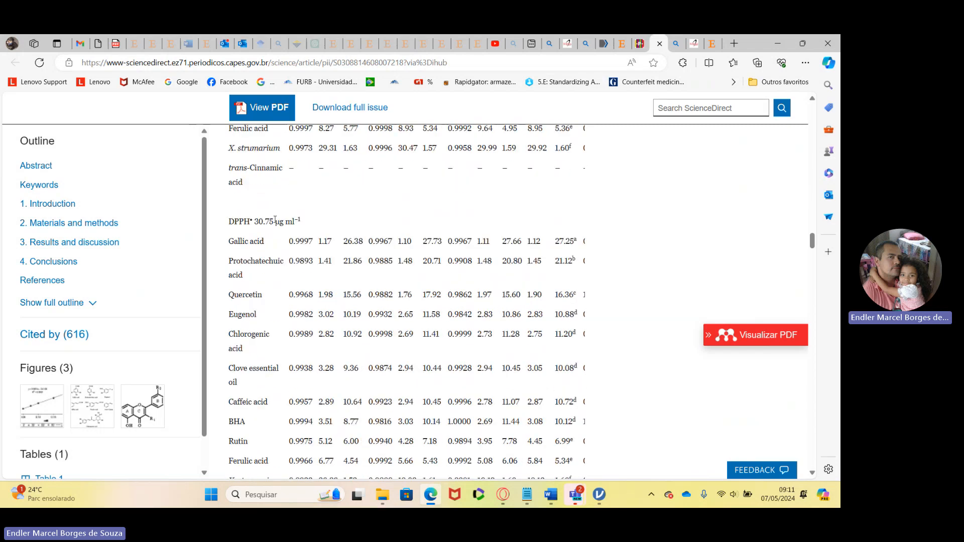
scroll(275, 223, up, 12)
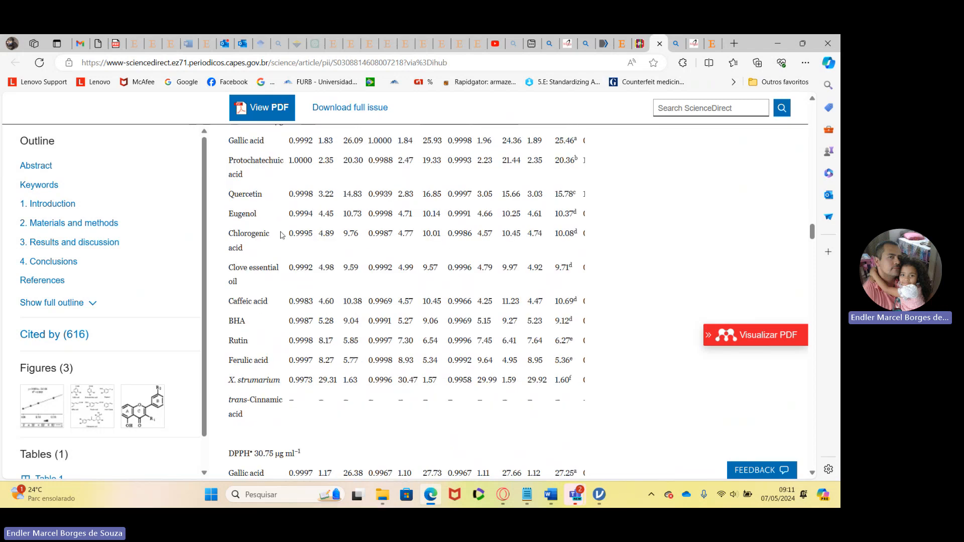
scroll(282, 235, up, 1)
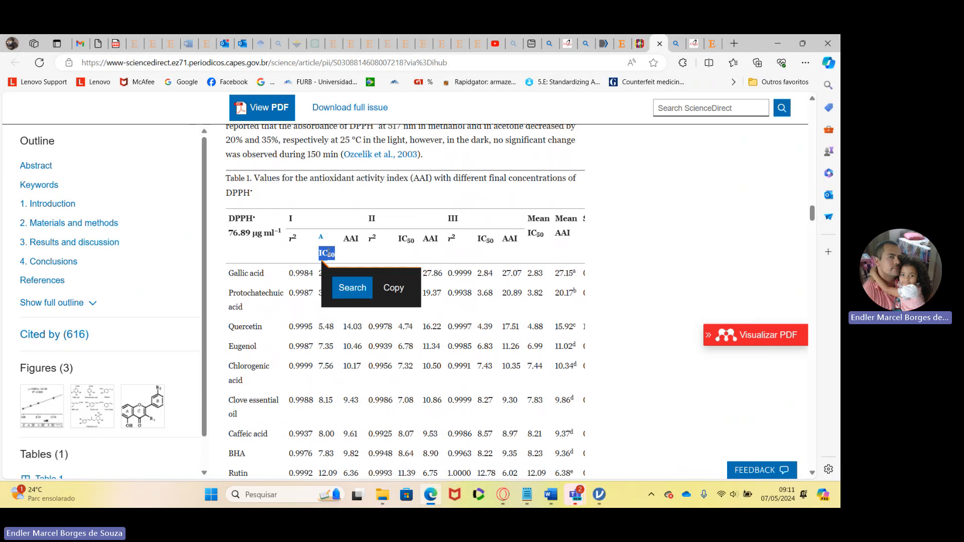
drag(506, 239, 518, 241)
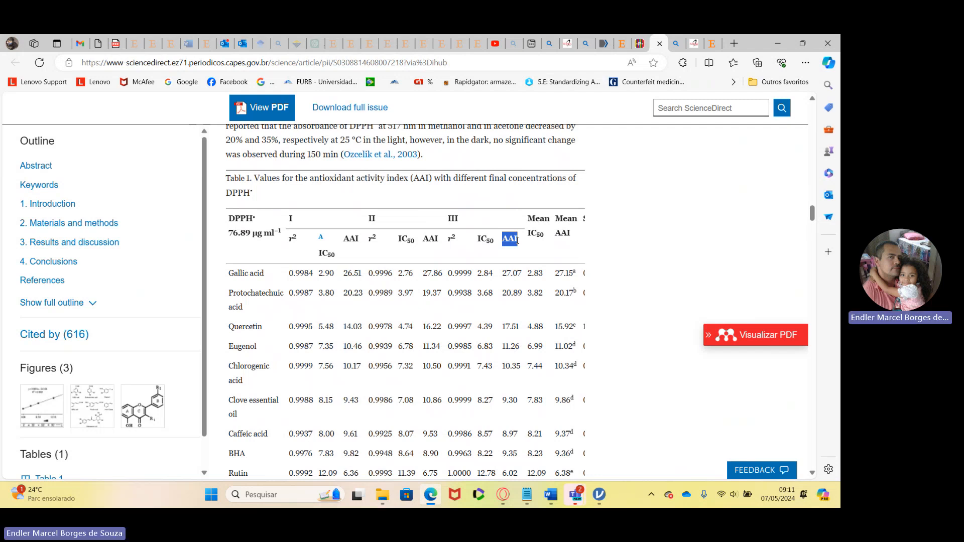
drag(518, 241, 518, 241)
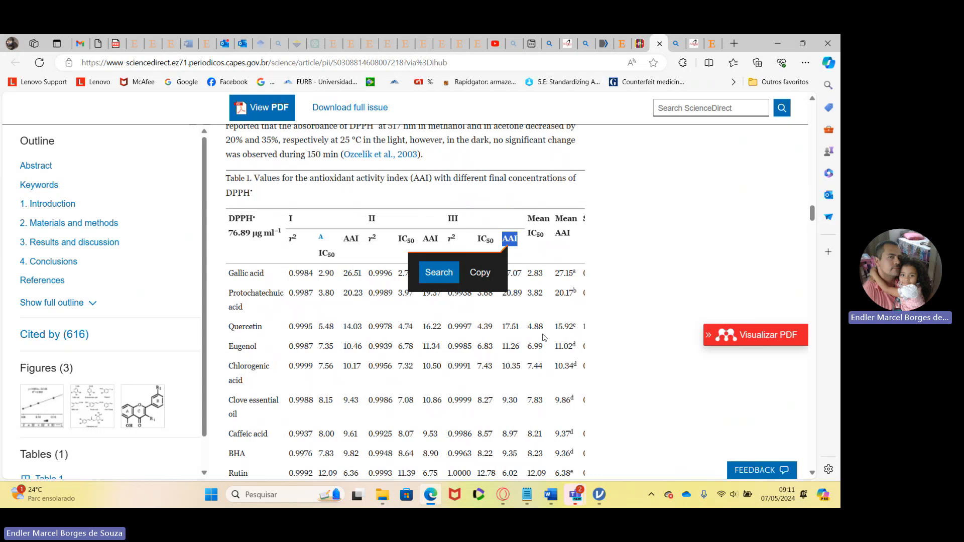
Step: Switch to jamovi and open the CSV file Spreadsheet AAI from the Project 8 spreadsheet folder
click(601, 491)
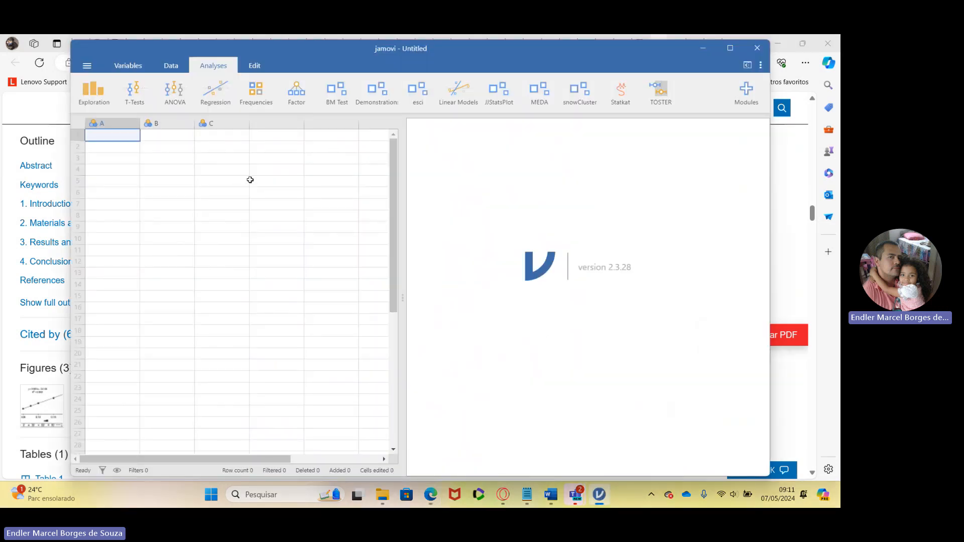
click(87, 66)
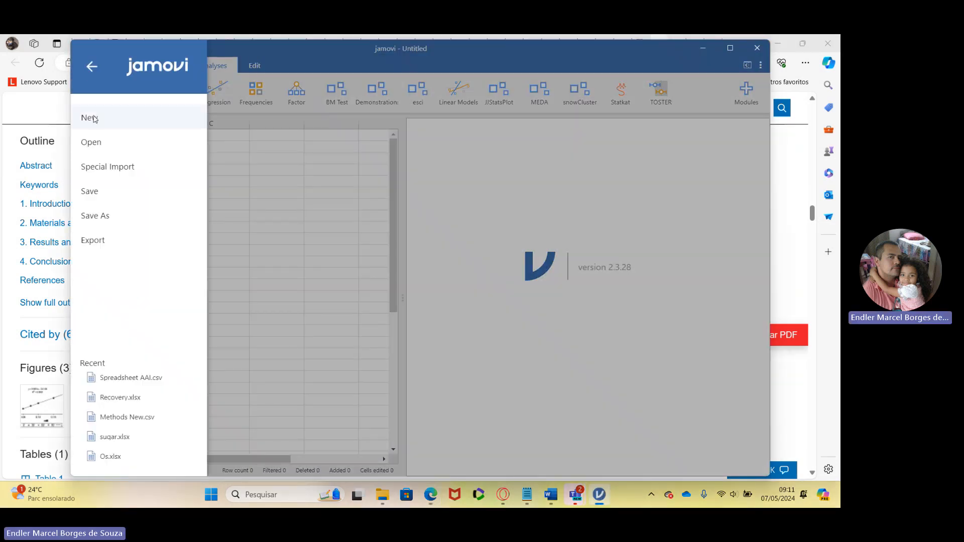
click(91, 145)
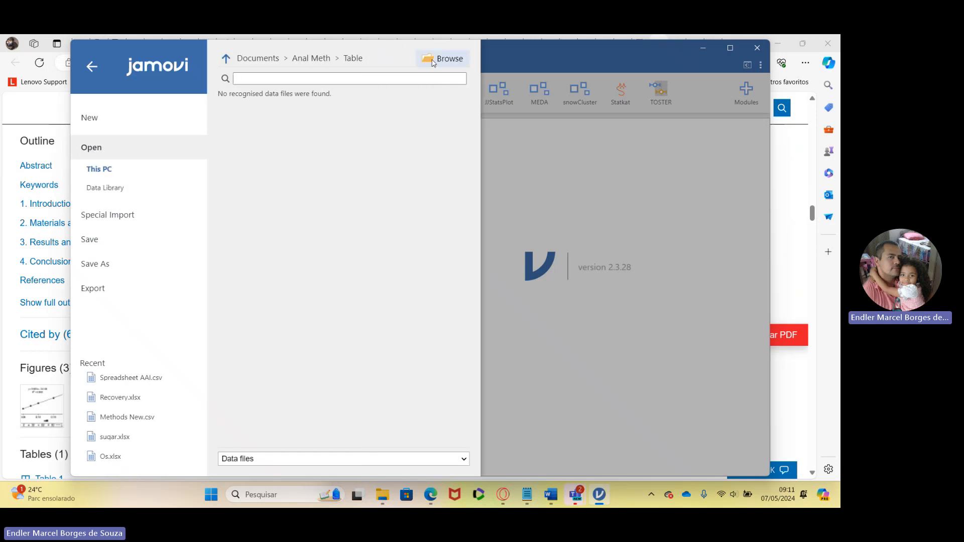
click(436, 57)
scroll(153, 173, down, 10)
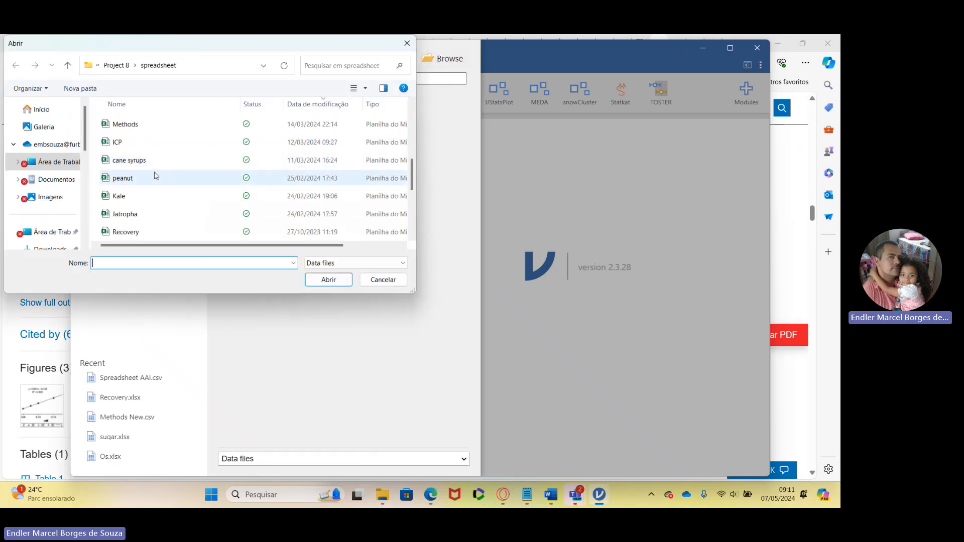
scroll(153, 175, down, 2)
click(152, 179)
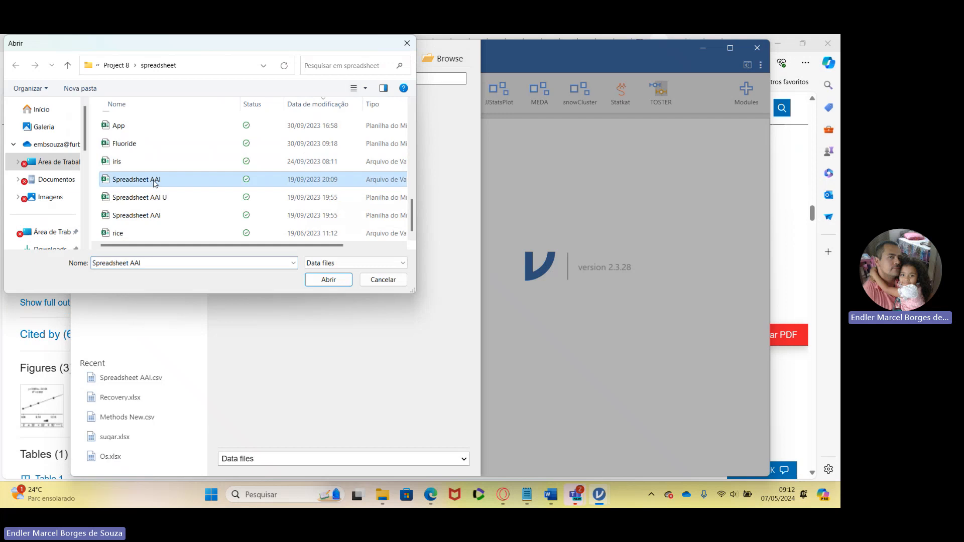
click(336, 284)
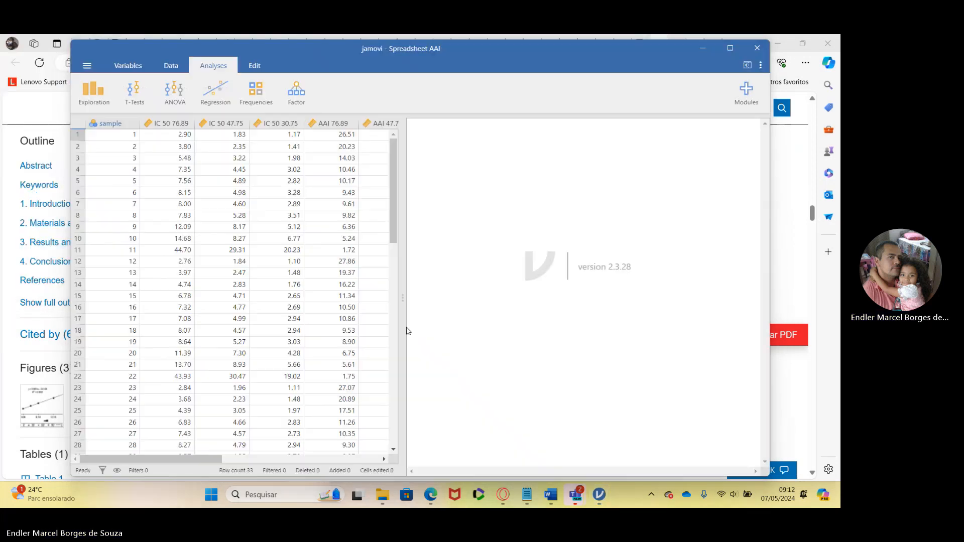
Step: Examine the IC 50 76.89, IC 50 47.75 and IC 50 30.75 columns of the dataset, highlighting them individually and together
click(177, 138)
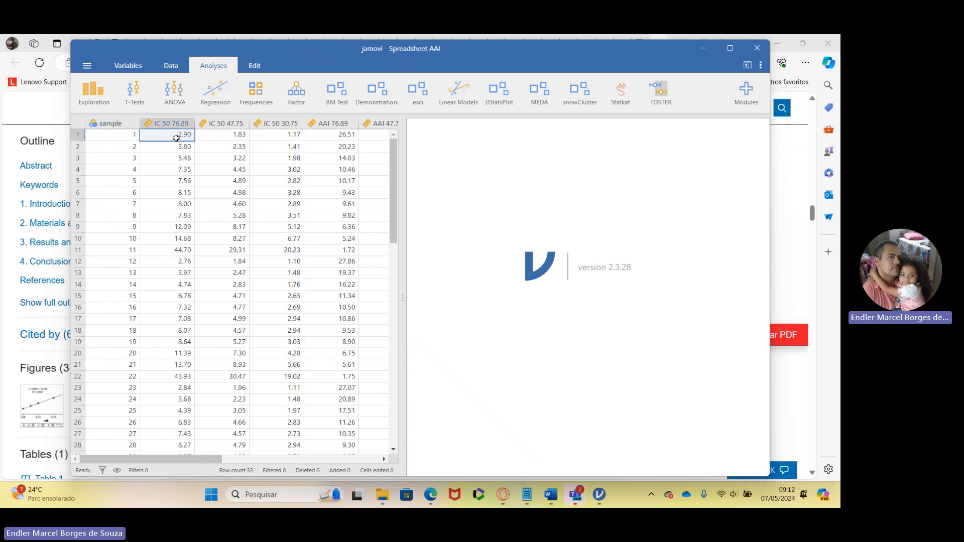
drag(177, 138, 274, 139)
click(279, 157)
click(282, 125)
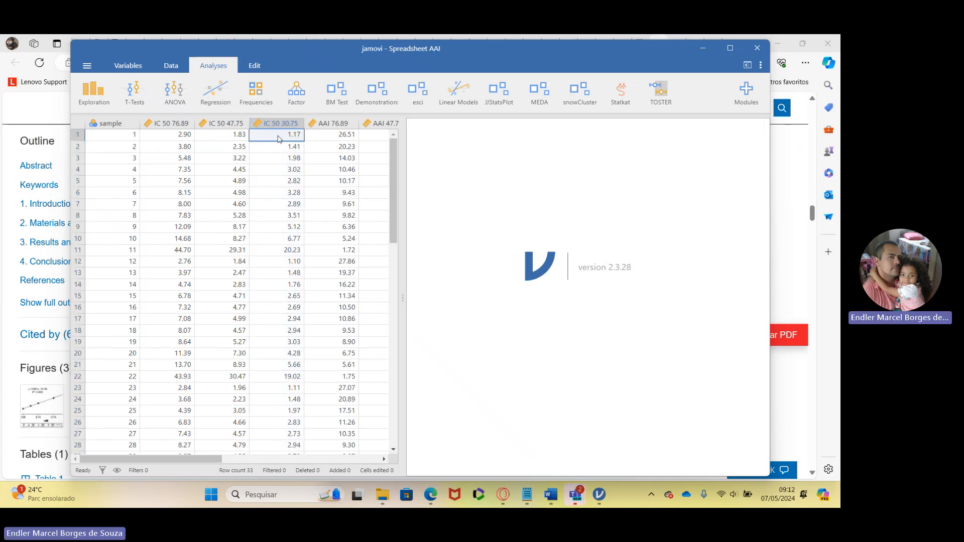
drag(189, 135, 279, 325)
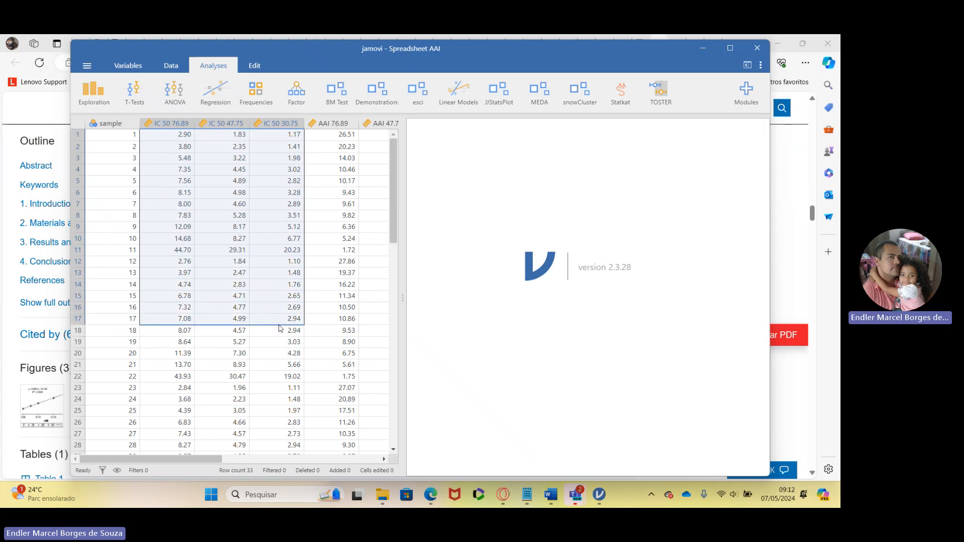
click(233, 263)
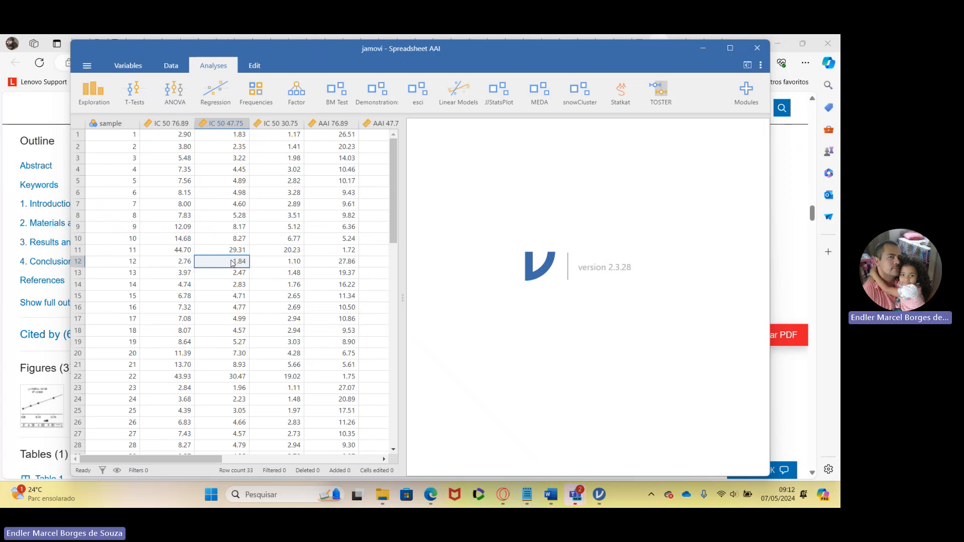
click(168, 123)
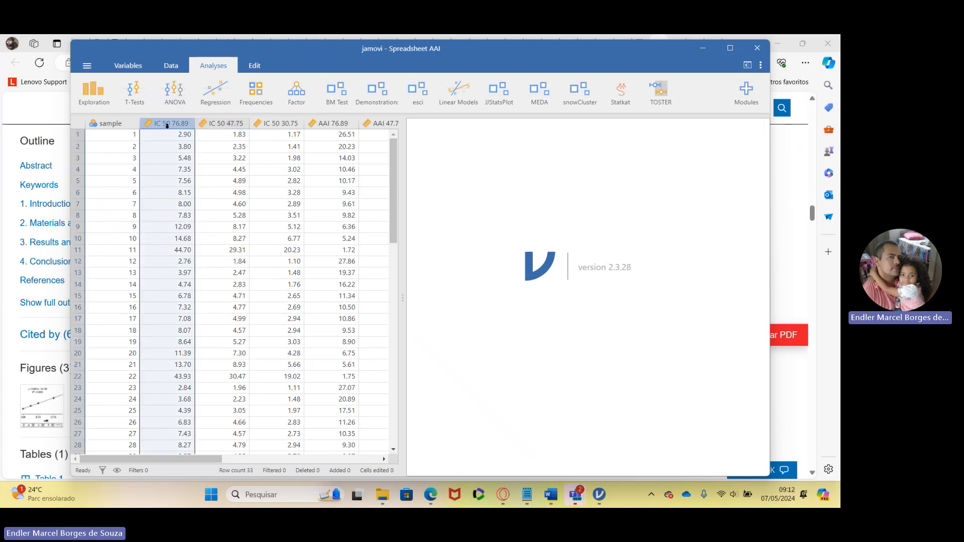
click(207, 123)
click(288, 123)
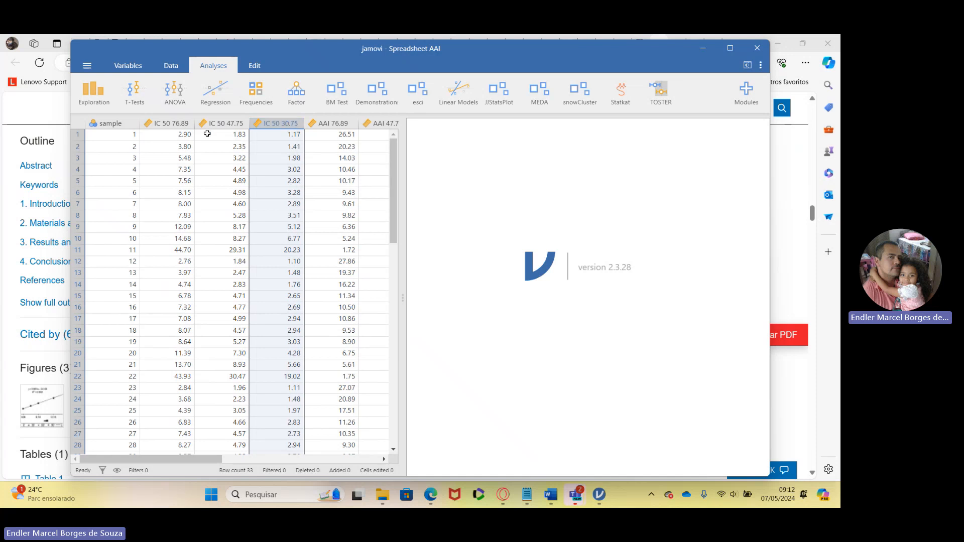
drag(171, 123, 273, 128)
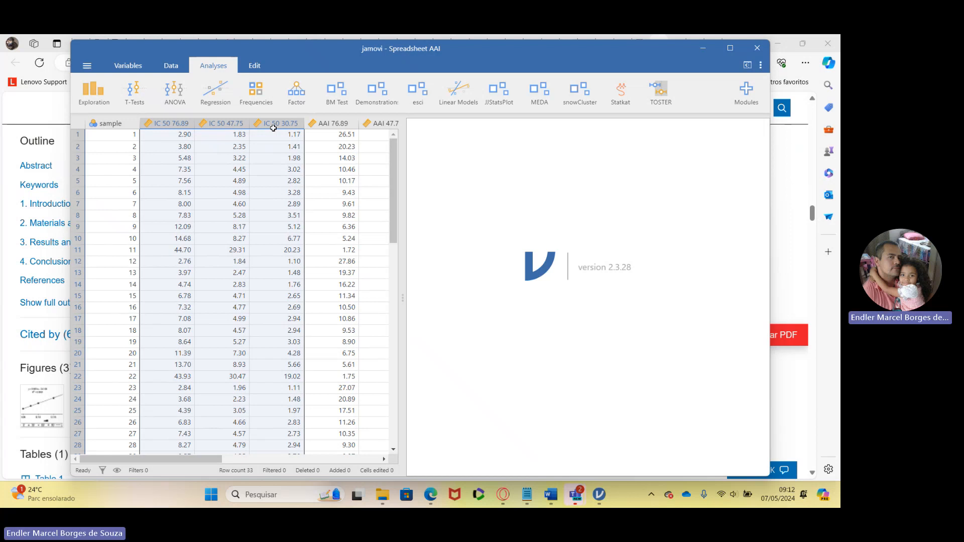
drag(176, 122, 265, 126)
Step: Start a Repeated Measures ANOVA and name the first factor's three levels 76.89, 47.75 and 30.75
click(176, 96)
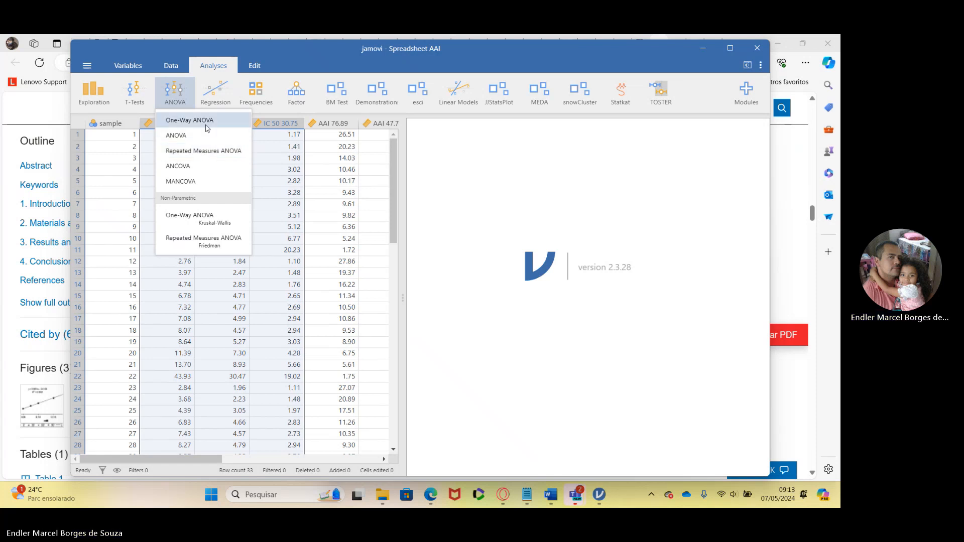
click(203, 151)
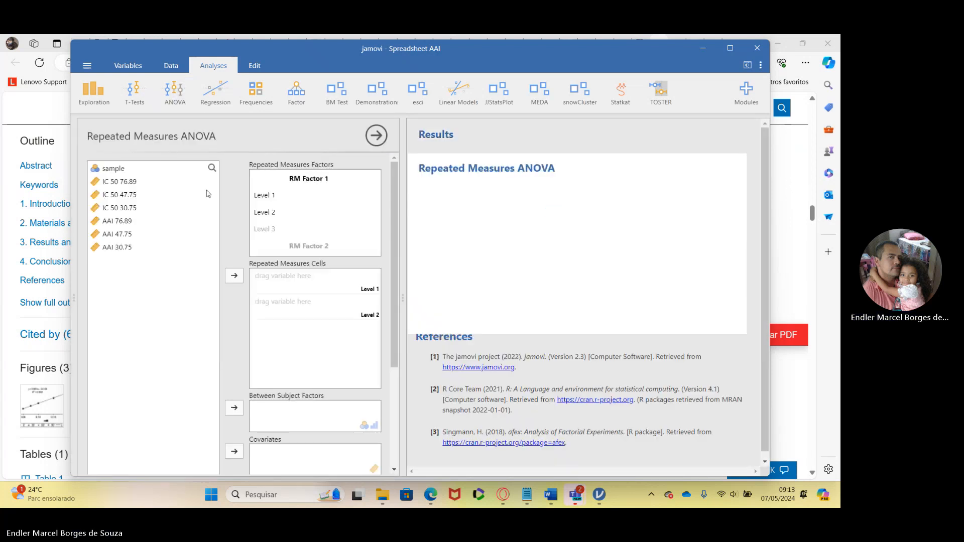
click(267, 197)
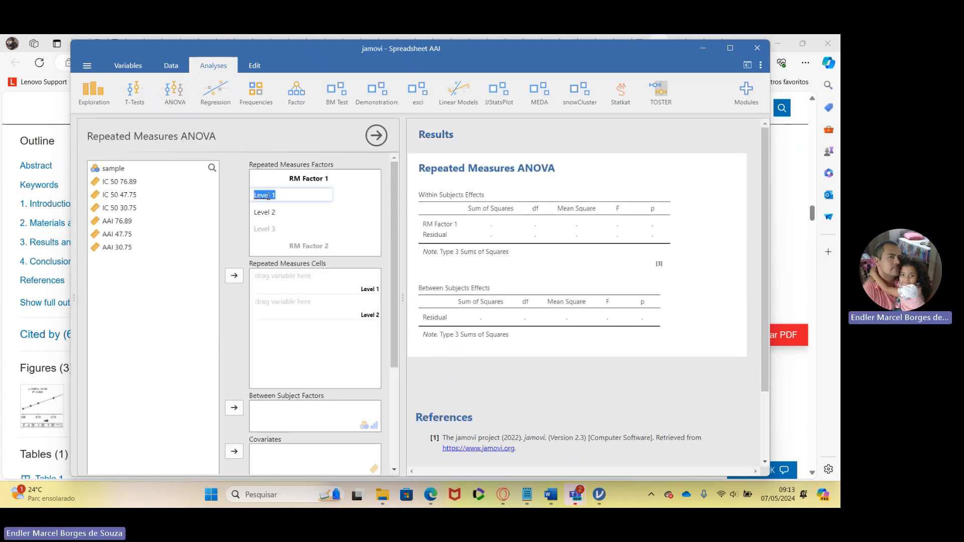
text(76.89)
click(269, 212)
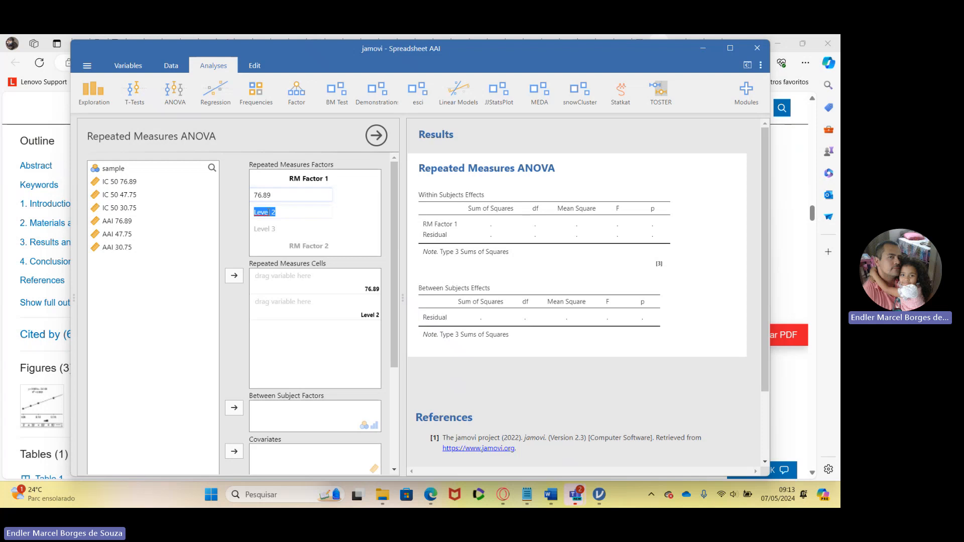
text(47)
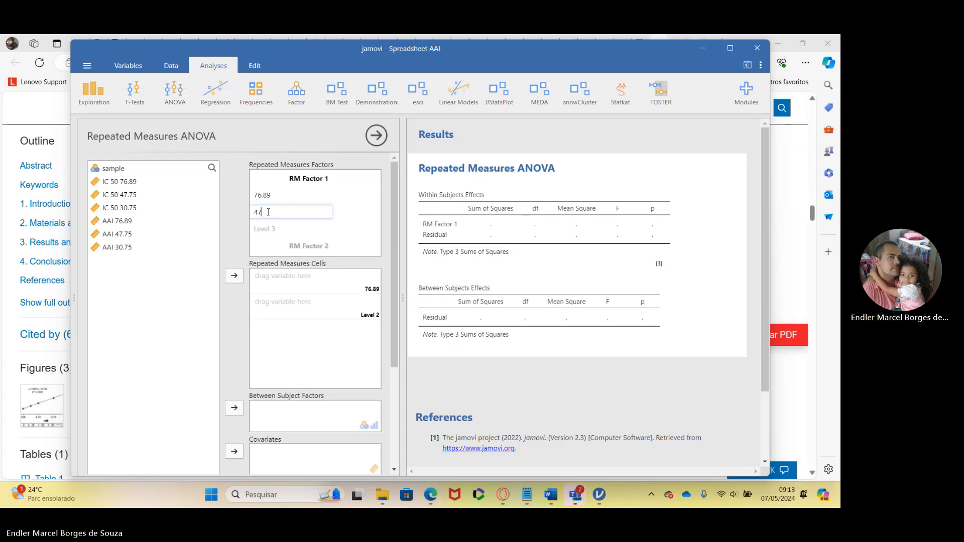
text(.75)
click(277, 228)
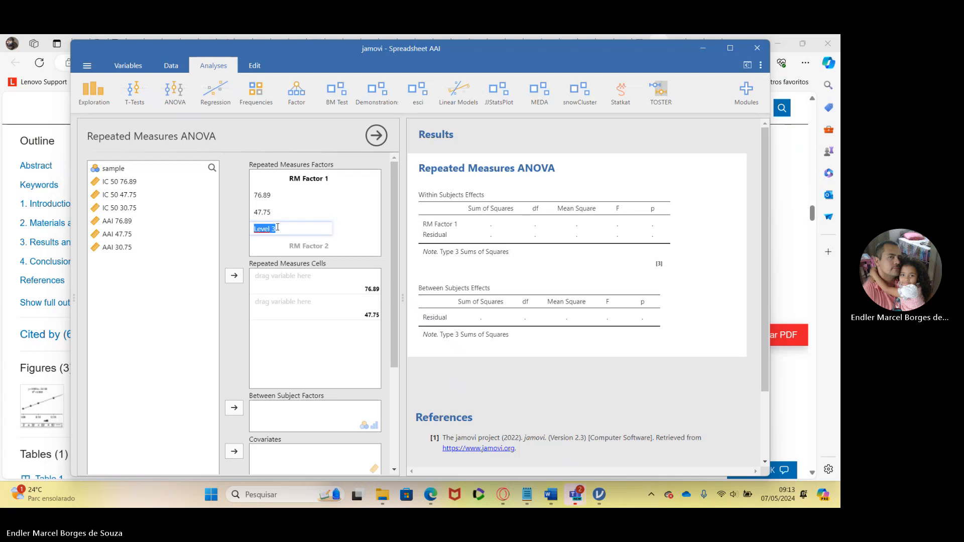
text(30.75)
click(288, 291)
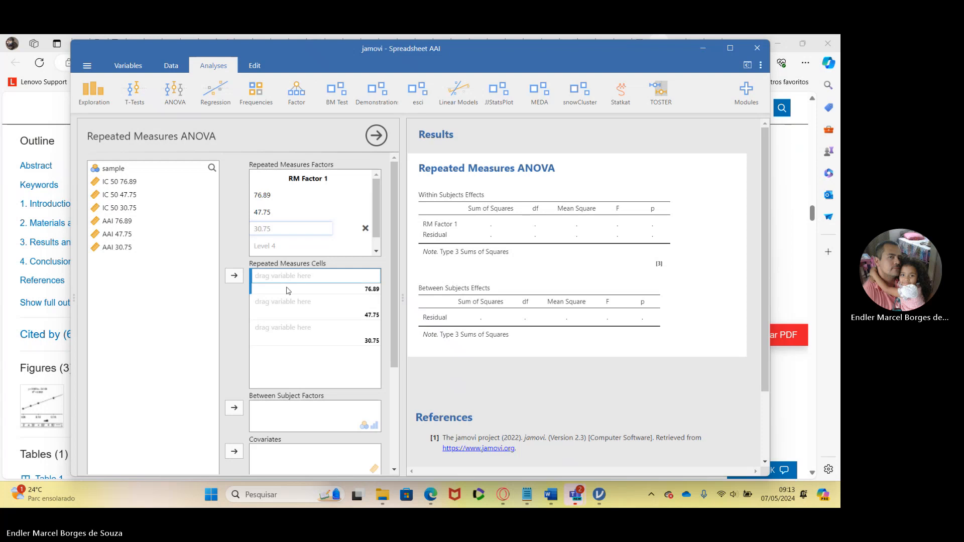
Step: Rename the repeated measures factor RM Factor 1 as Concentrations
click(302, 179)
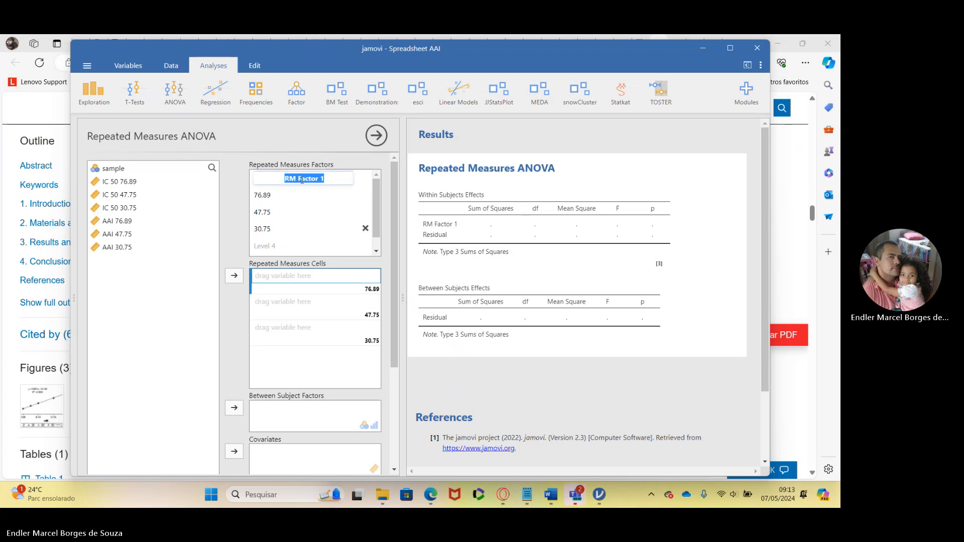
text(Concen)
text(tratio)
text(ns)
Step: Assign IC 50 76.89, IC 50 47.75 and IC 50 30.75 to the repeated measures cells of the matching concentration levels
click(137, 182)
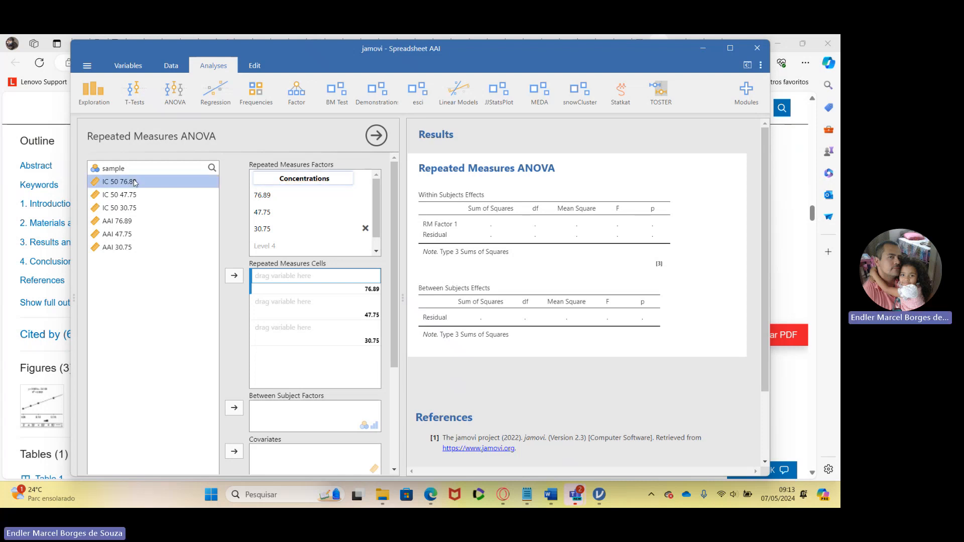
click(234, 277)
click(234, 276)
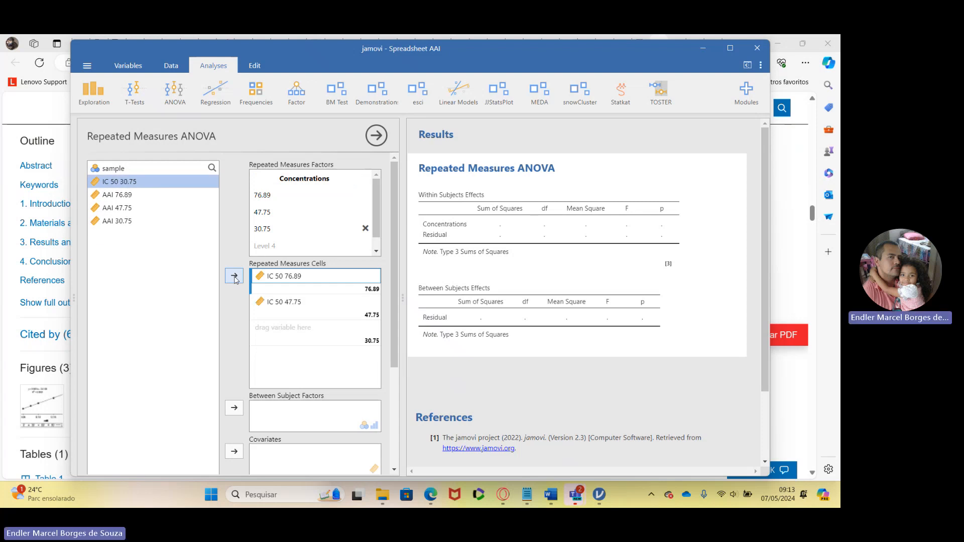
click(234, 276)
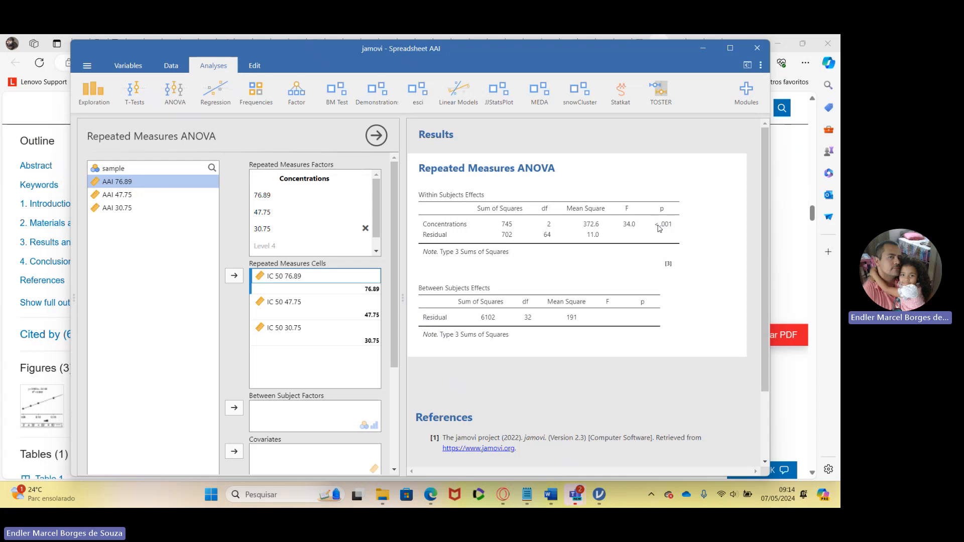
Step: Enable the assumption checks for sphericity tests, Greenhouse-Geisser and Huynh-Feldt corrections, and the Q-Q plot
scroll(185, 251, down, 3)
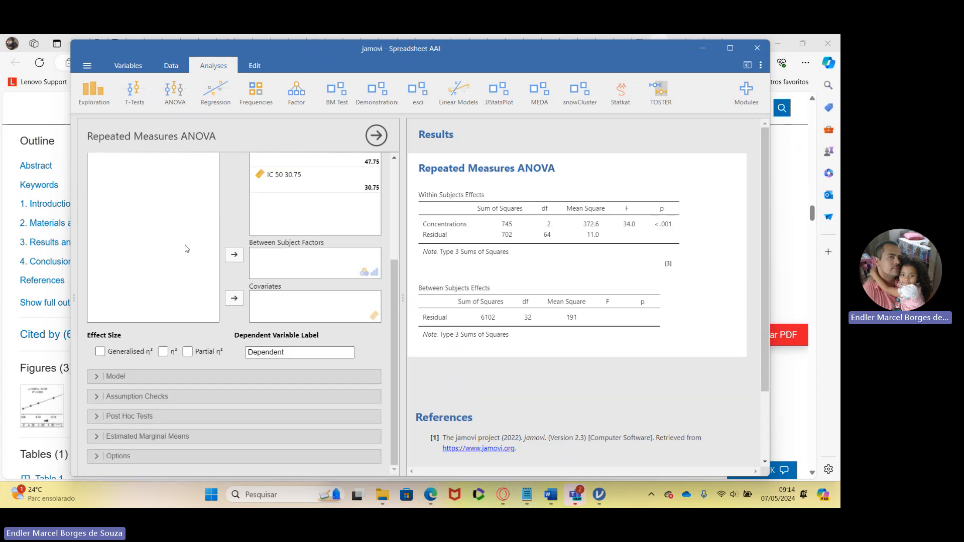
click(140, 397)
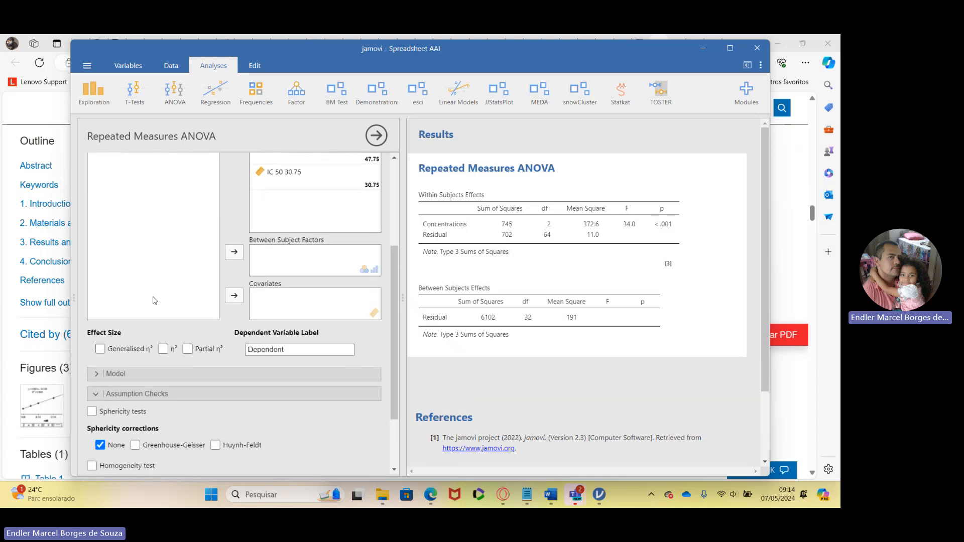
scroll(155, 301, down, 2)
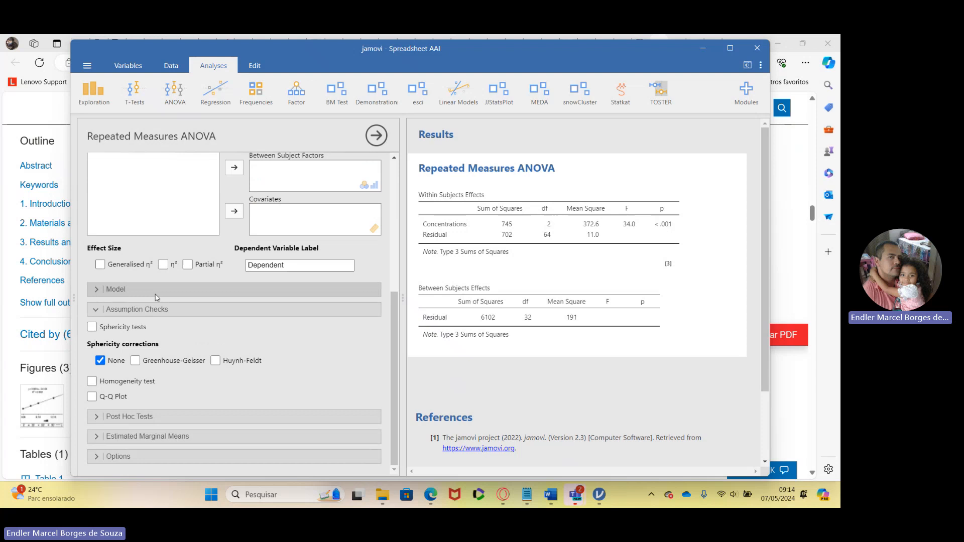
click(92, 327)
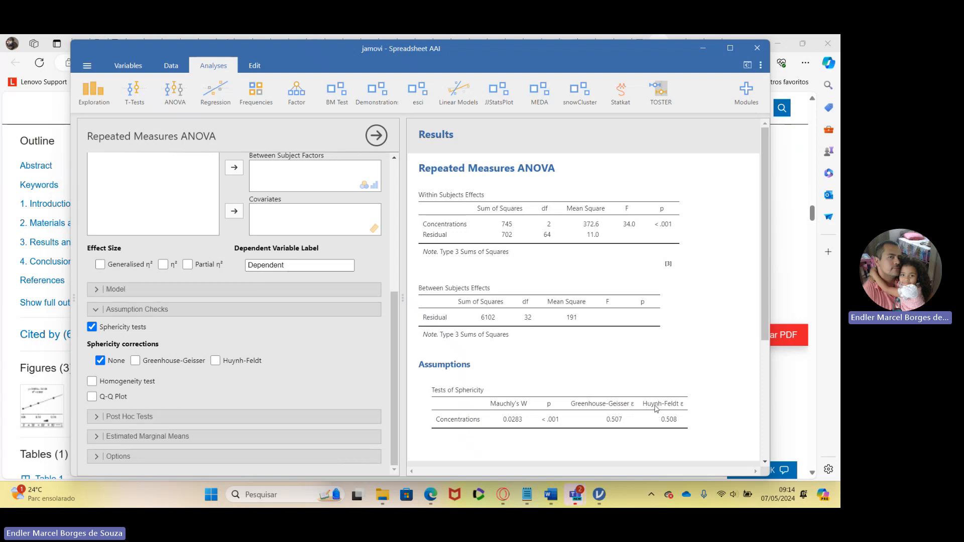
click(135, 361)
click(214, 361)
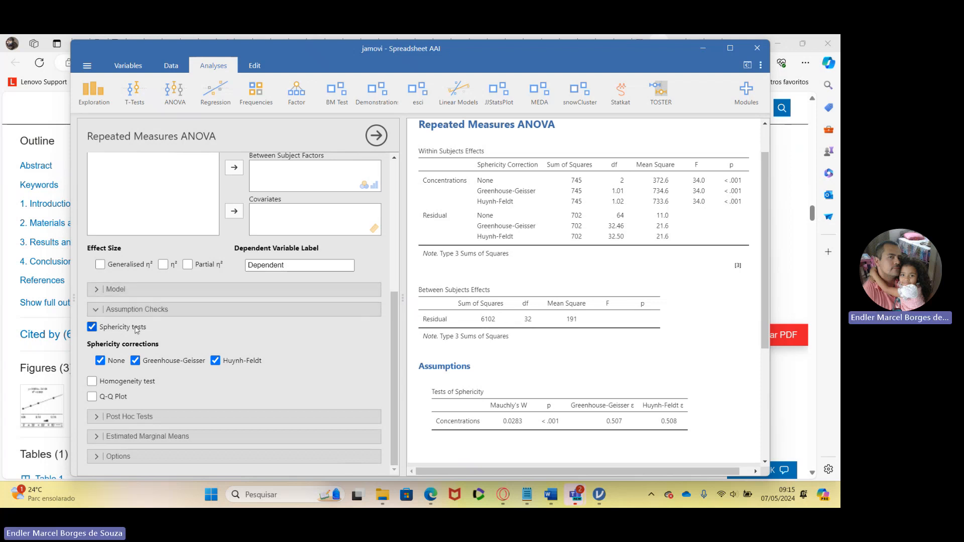
click(93, 397)
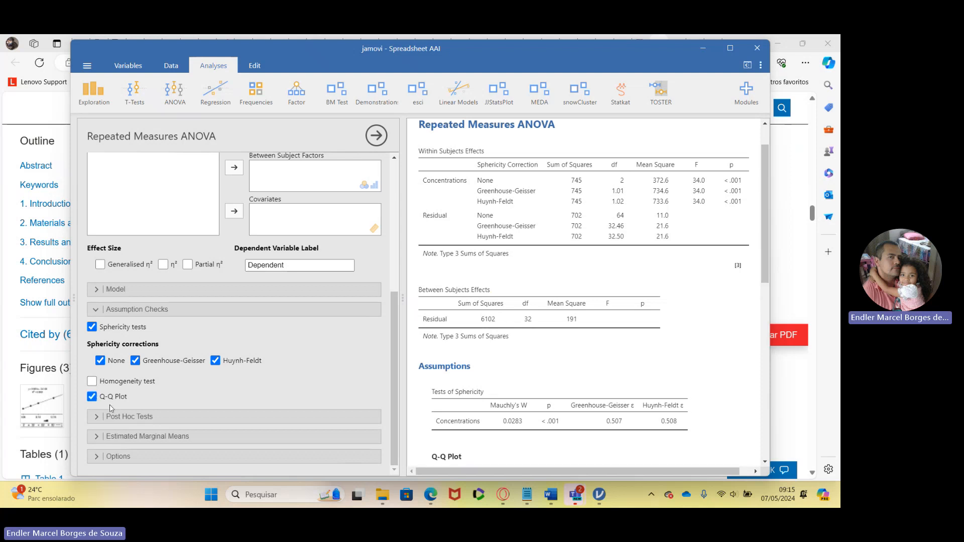
scroll(525, 309, down, 5)
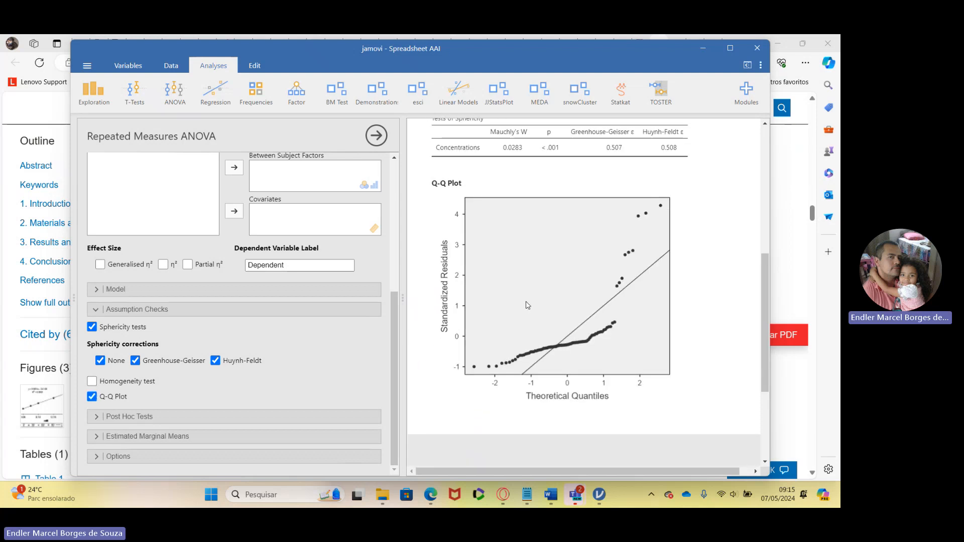
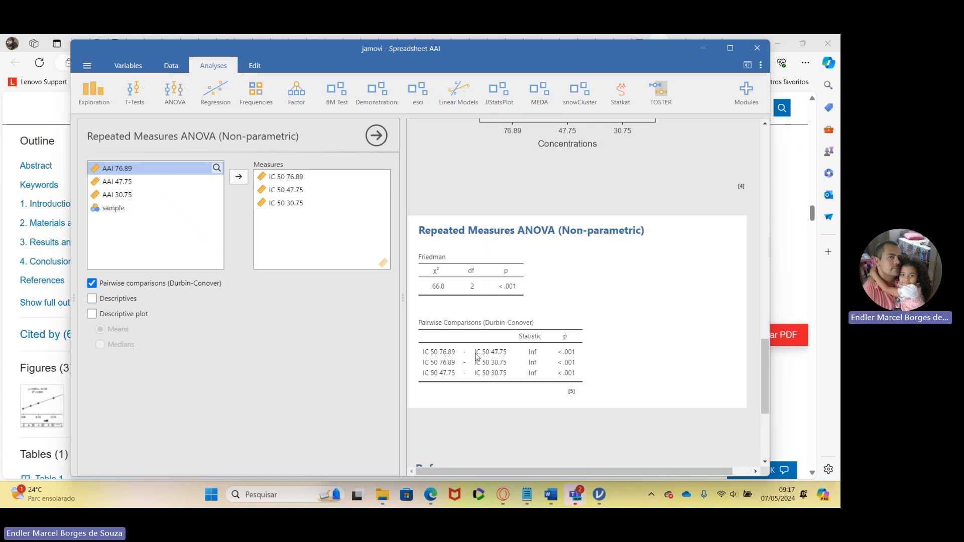
Step: Review the parametric results above the Friedman test: sphericity tests, Q-Q plot, post hoc comparisons and estimated marginal means plot
scroll(570, 248, up, 6)
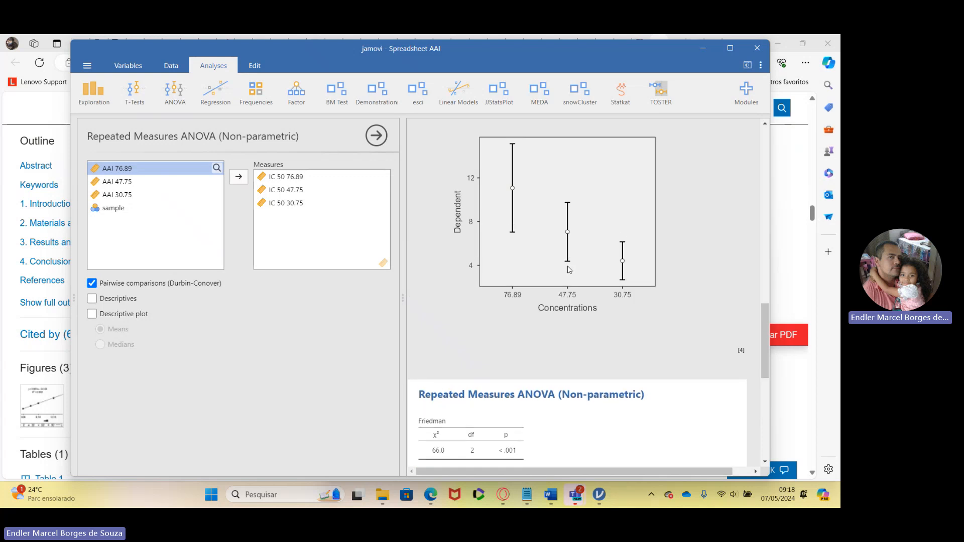
scroll(559, 281, up, 2)
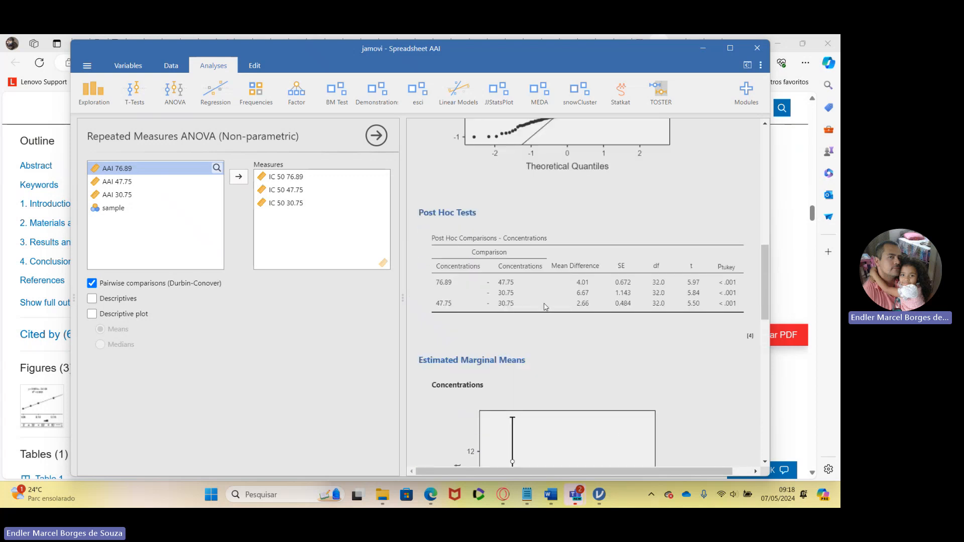
scroll(547, 308, up, 8)
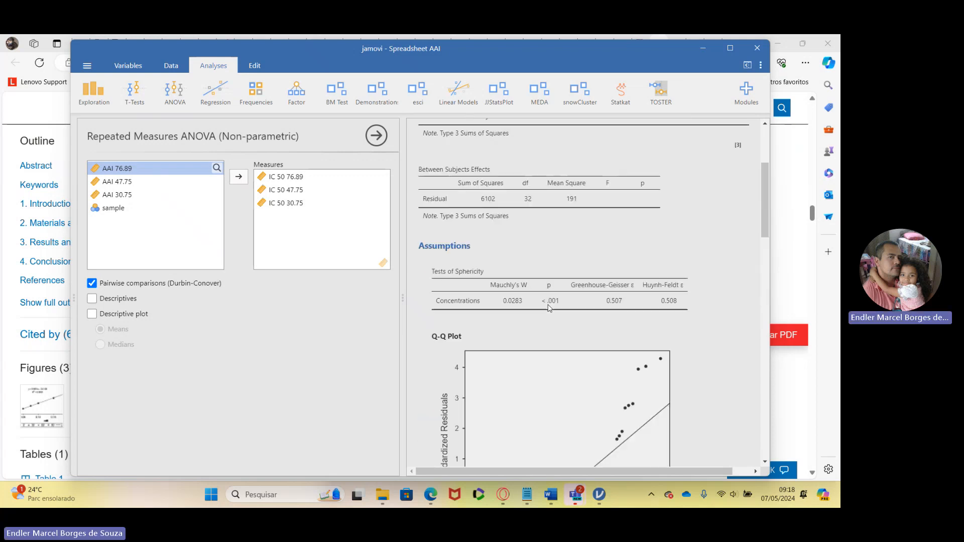
scroll(549, 310, up, 1)
scroll(545, 302, down, 11)
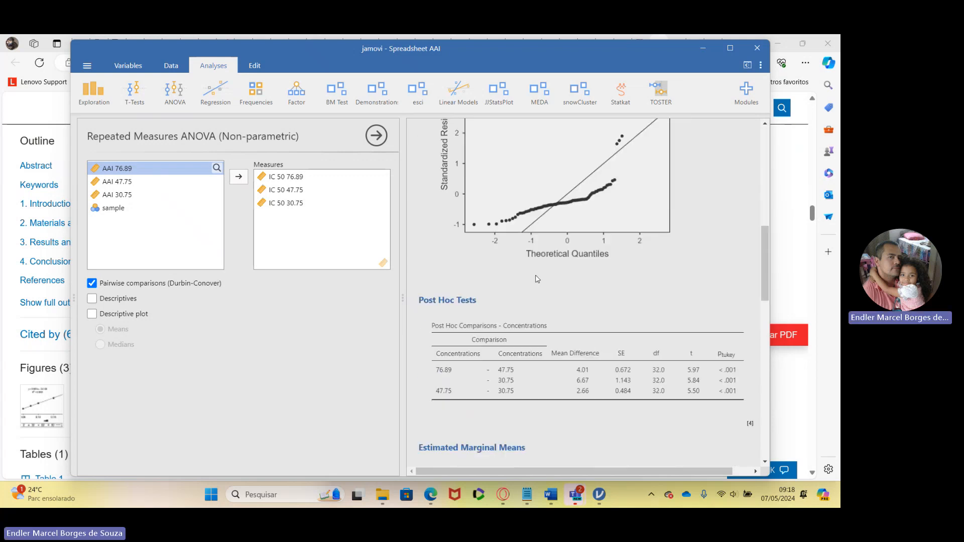
scroll(538, 279, down, 4)
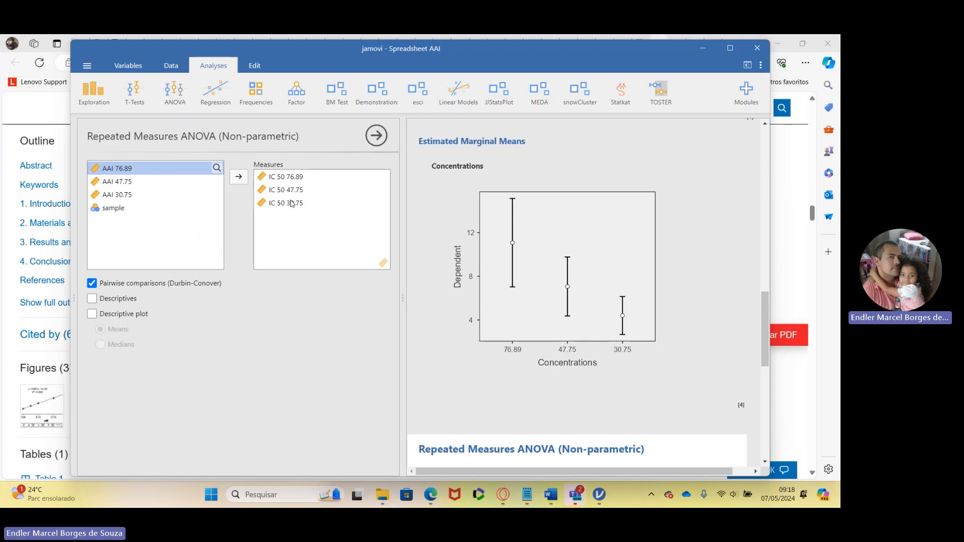
Step: Return to the dataset and examine the AAI 76.89, AAI 47.75 and AAI 30.75 columns, highlighting them together and comparing their first rows
click(372, 138)
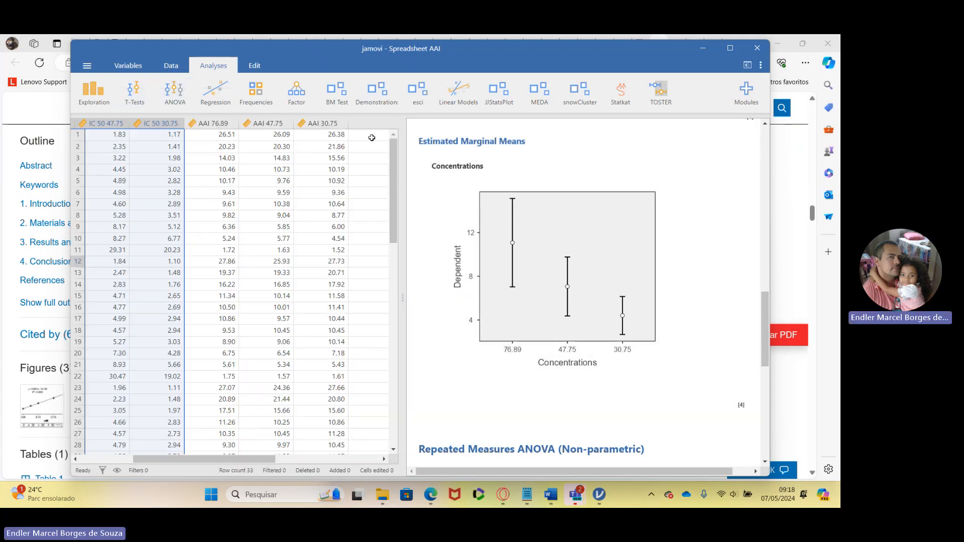
drag(218, 130, 312, 123)
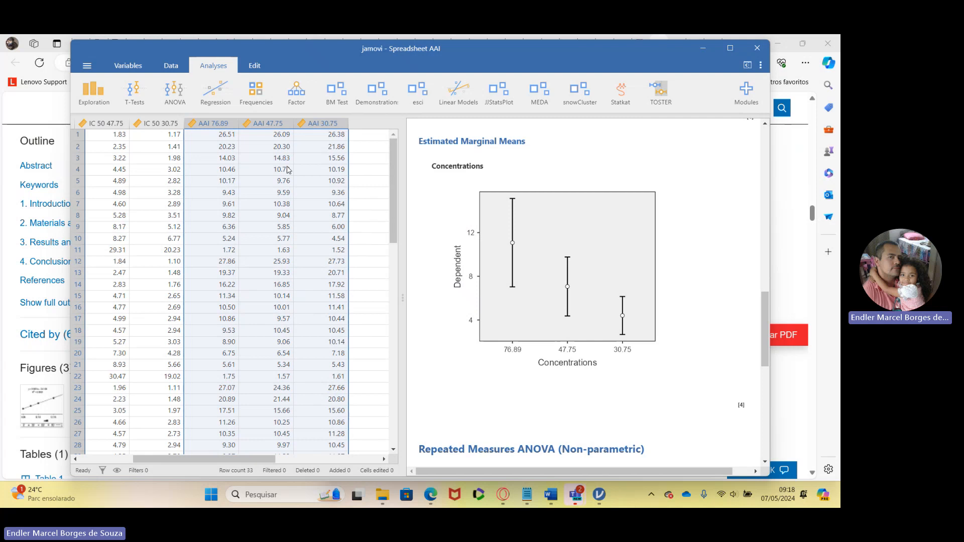
click(249, 172)
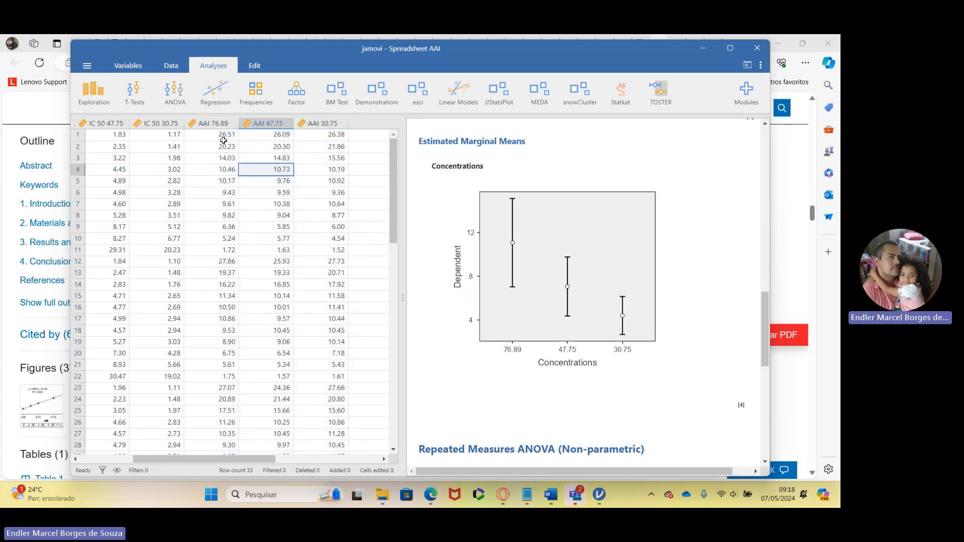
drag(224, 140, 323, 133)
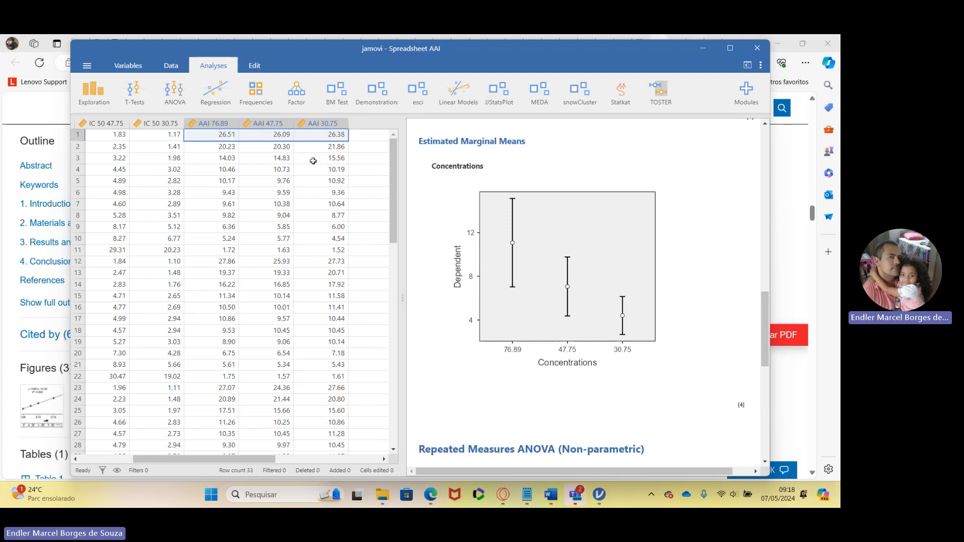
click(217, 139)
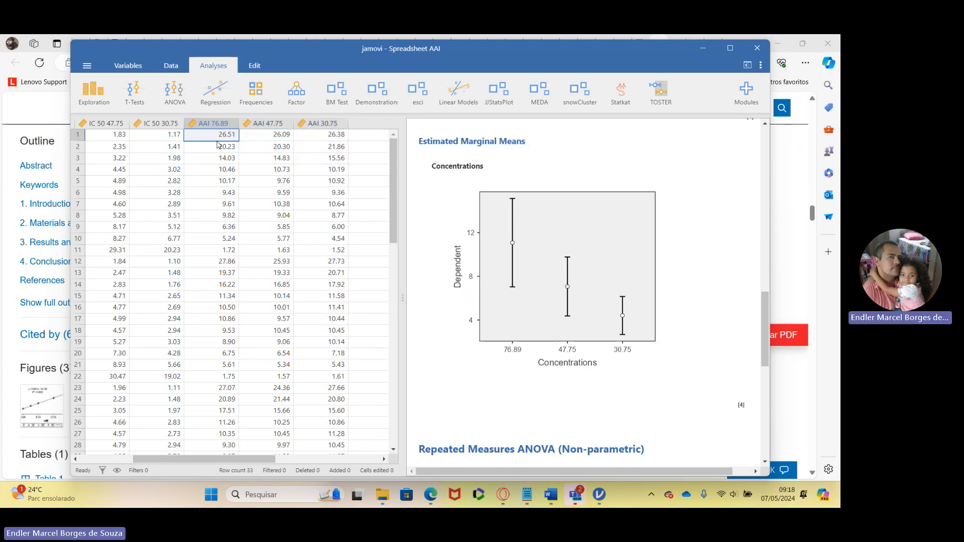
click(221, 147)
click(225, 157)
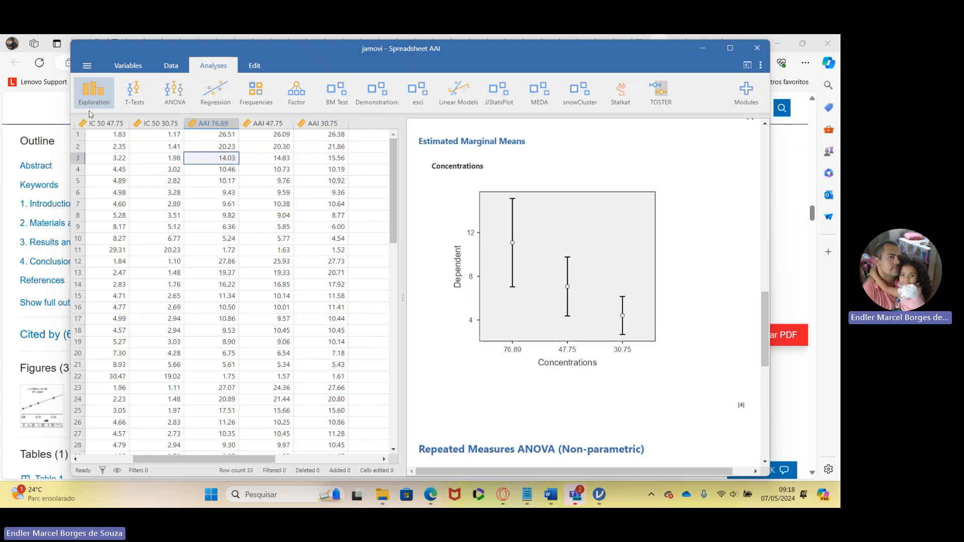
Step: Create a Descriptives analysis with AAI 76.89, AAI 47.75 and AAI 30.75 as variables
click(88, 95)
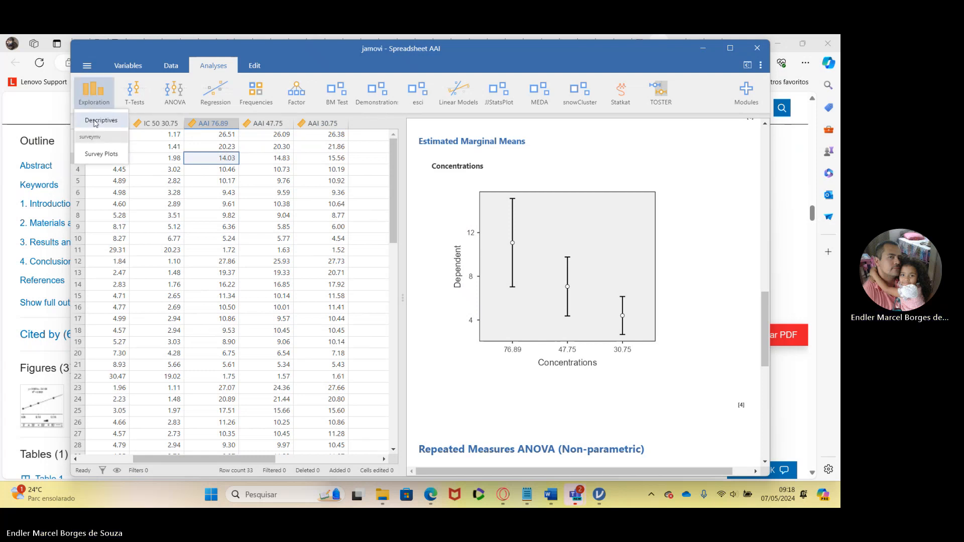
click(98, 131)
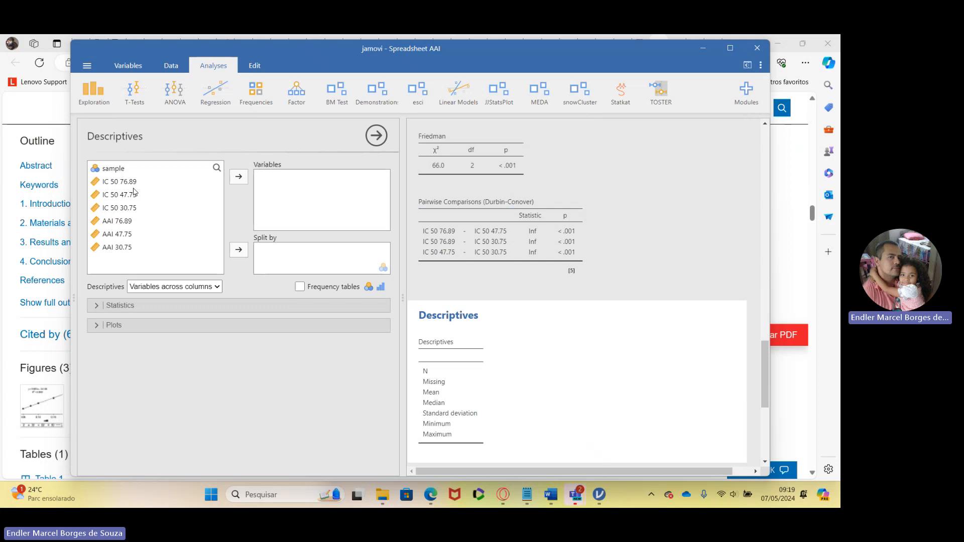
click(126, 224)
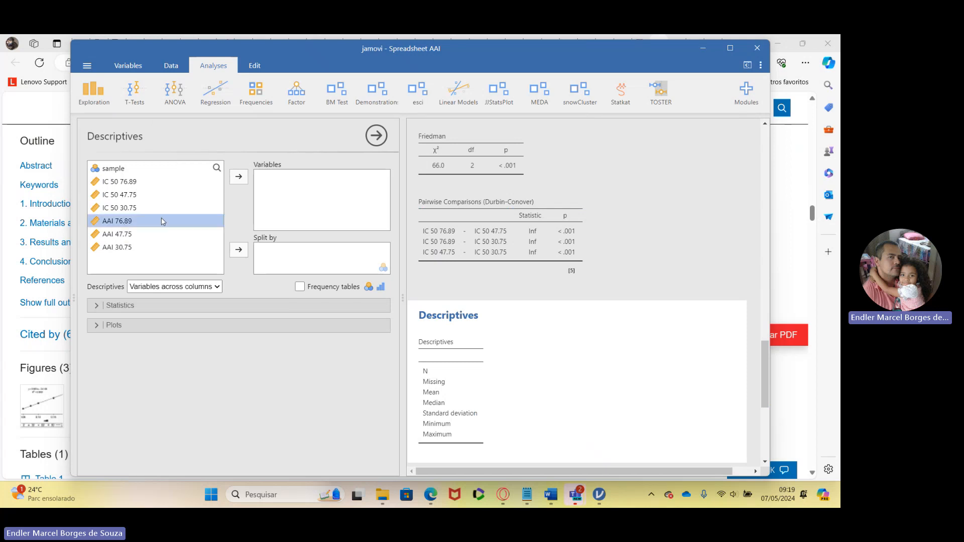
click(239, 178)
click(239, 179)
click(239, 179)
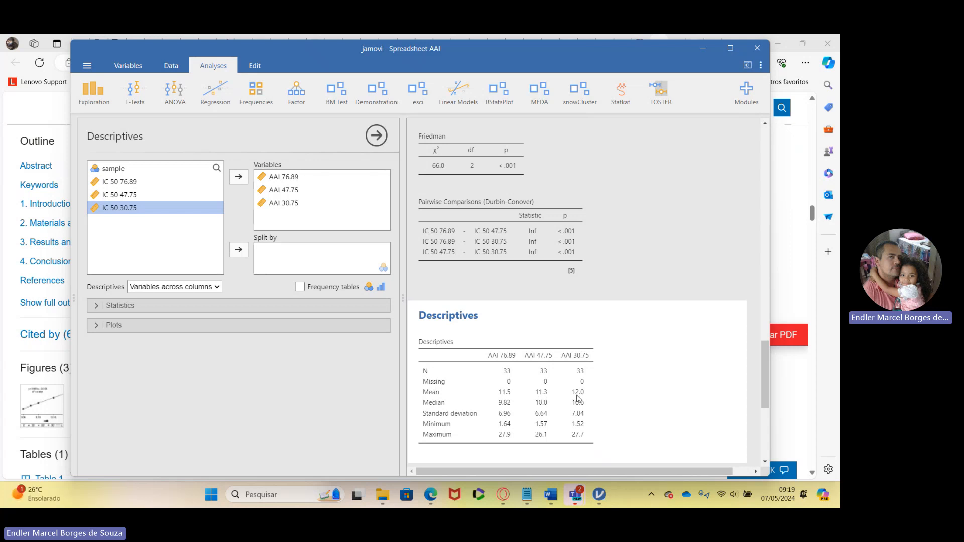
Step: Add IC 50 76.89, IC 50 47.75 and IC 50 30.75 to the Descriptives variables
click(161, 182)
click(238, 178)
click(238, 178)
click(238, 177)
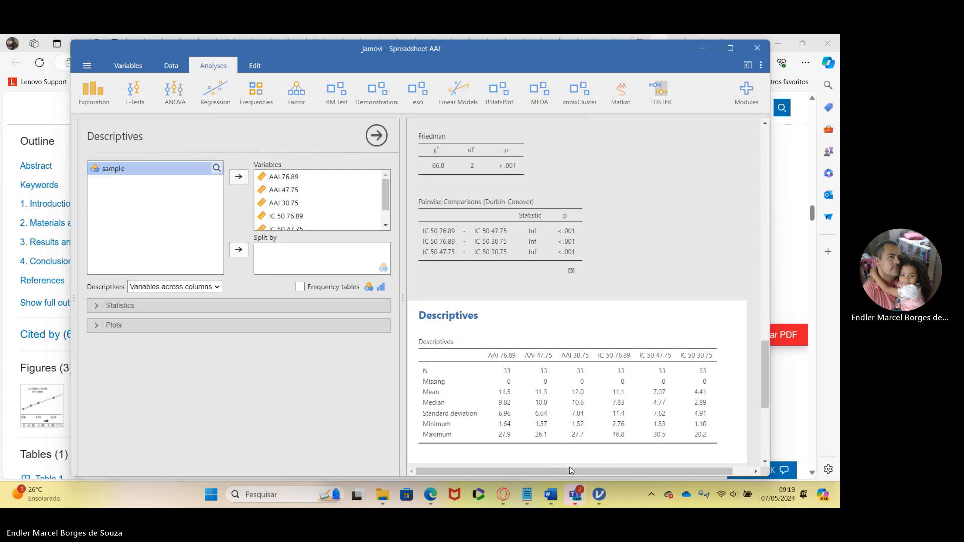
Step: Create a new Repeated Measures ANOVA and define the first factor's three levels as 76.89, 47.75 and 30.75
drag(570, 472, 581, 472)
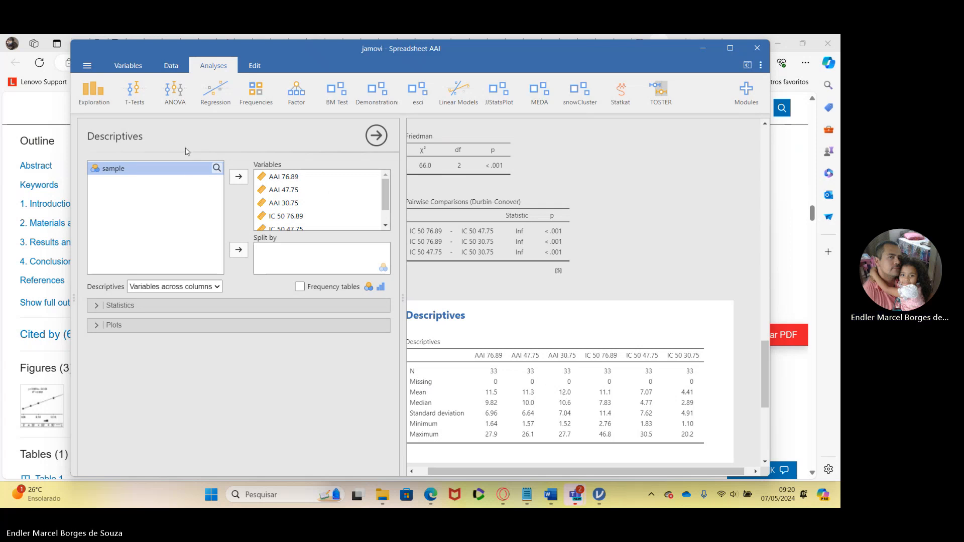
click(174, 96)
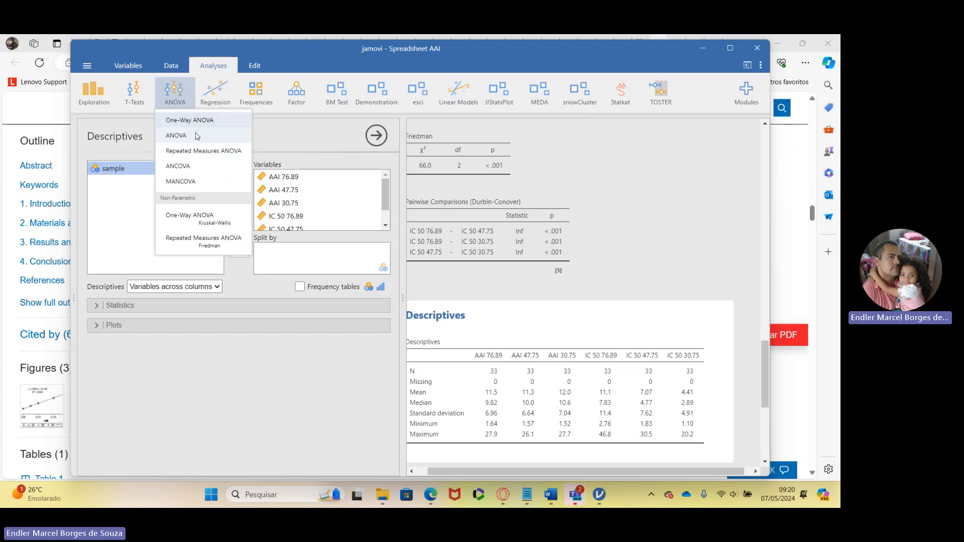
click(197, 157)
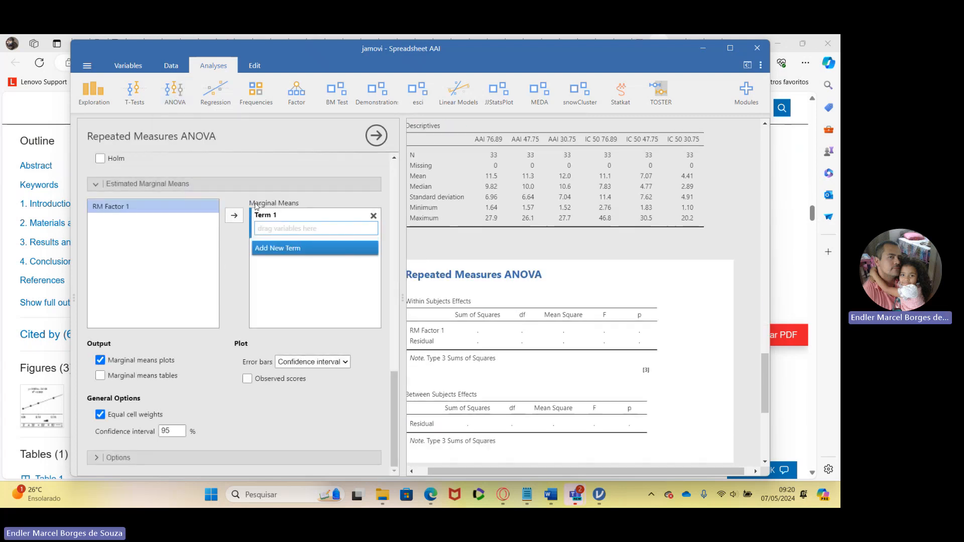
scroll(272, 197, up, 11)
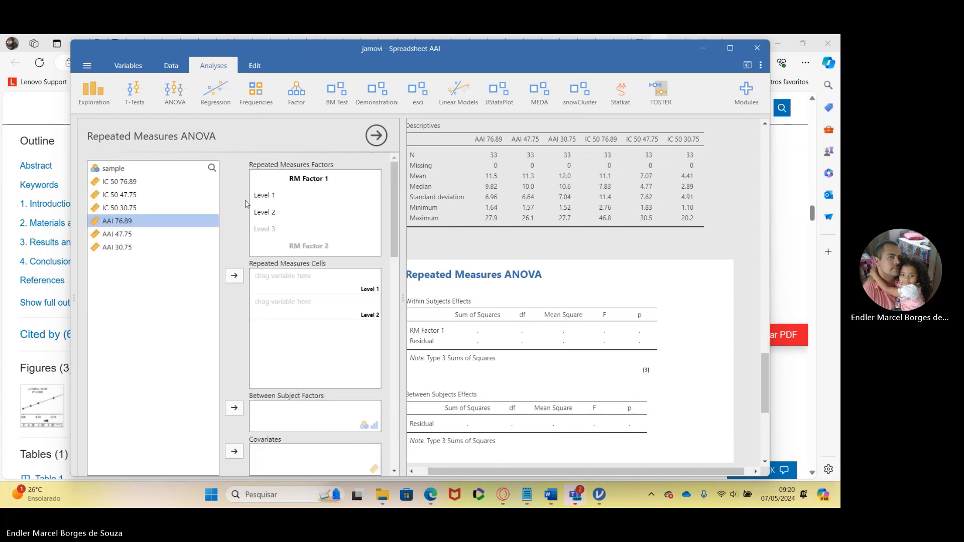
click(274, 196)
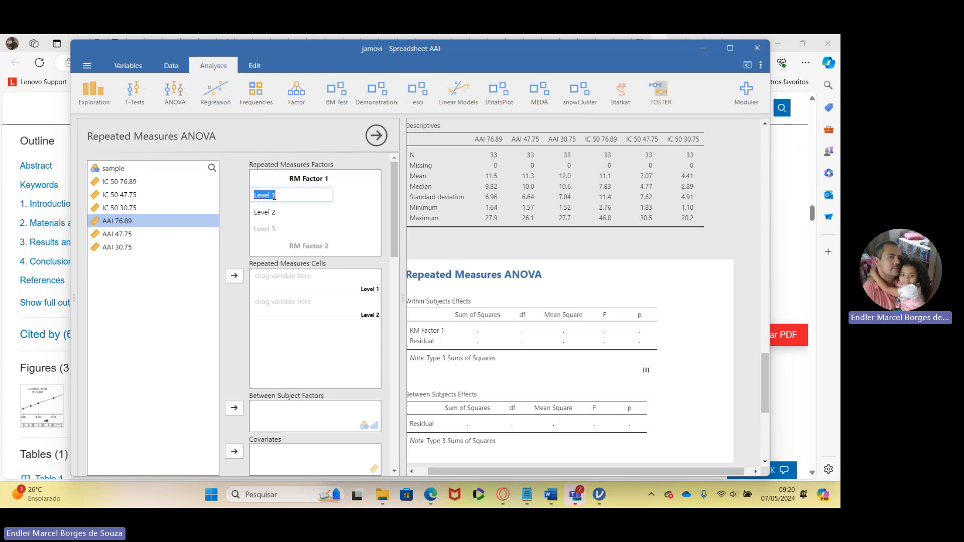
text(76.89)
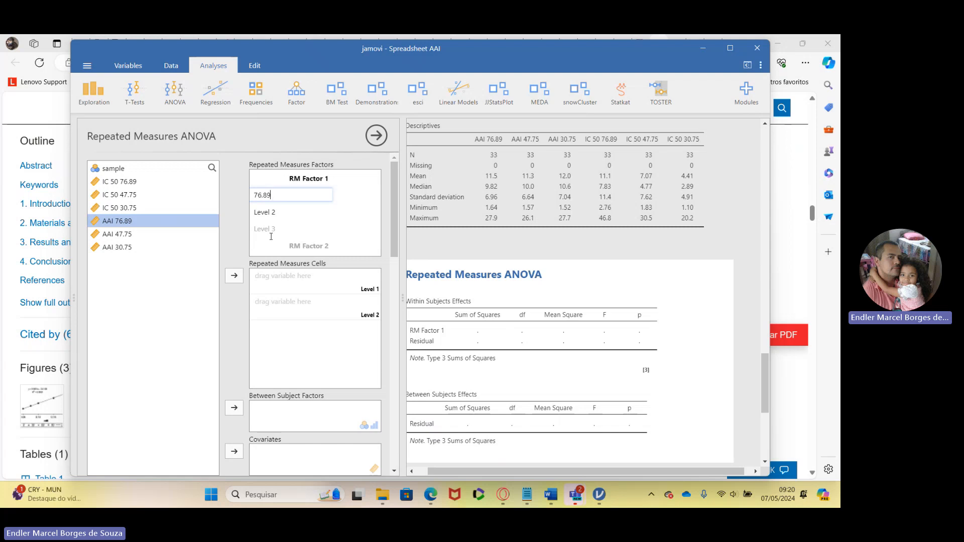
click(269, 213)
text(47)
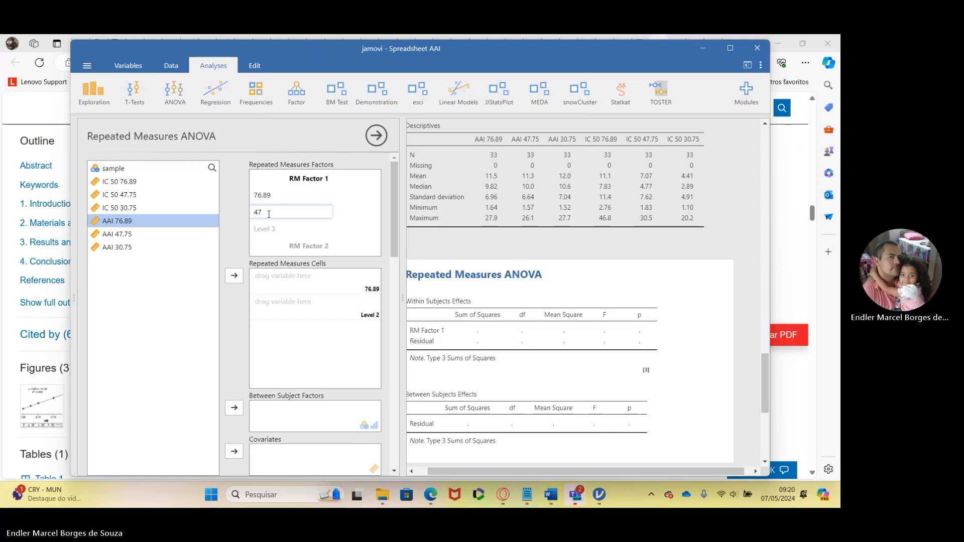
text(.75)
click(265, 229)
text(30.75)
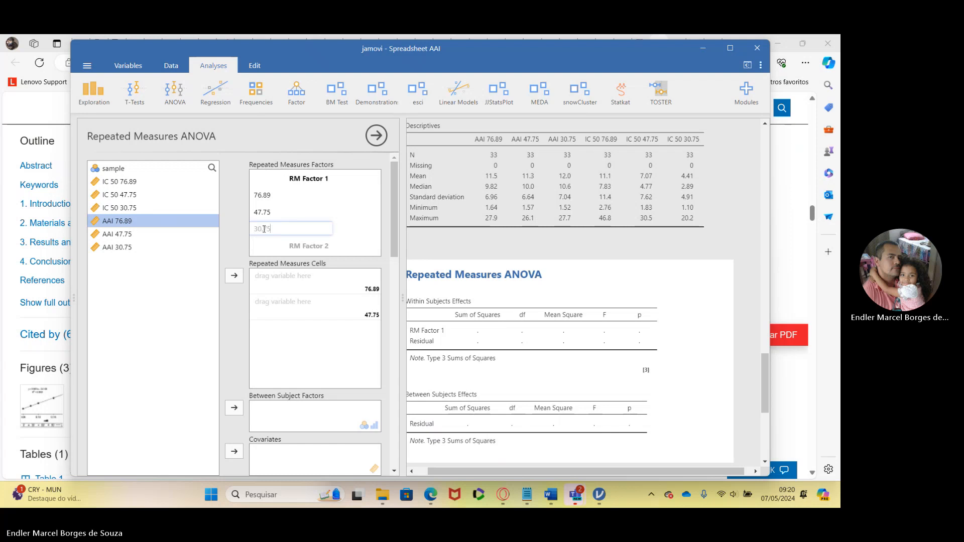
click(284, 306)
Step: Rename the repeated measures factor RM Factor 1 as Concentrations
click(301, 180)
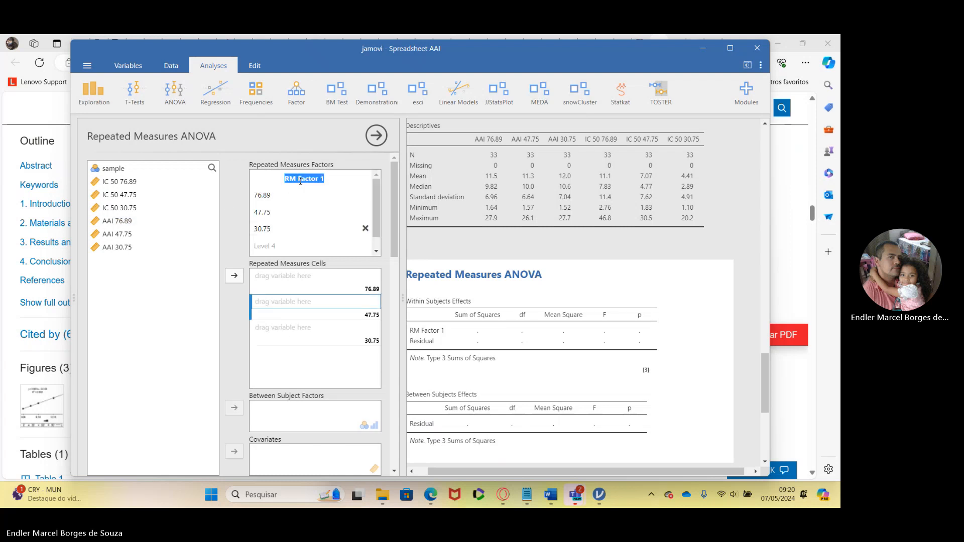
text(Con)
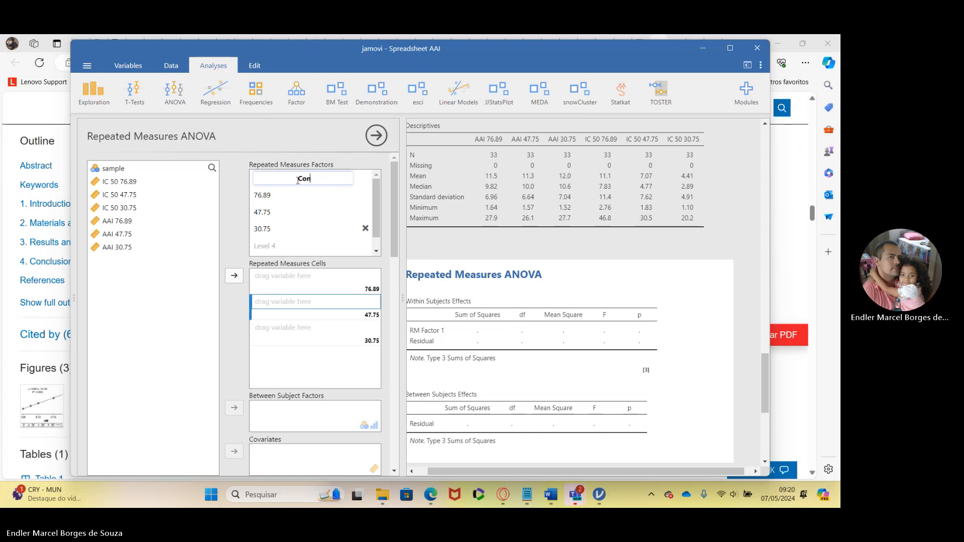
text(centrations)
click(138, 221)
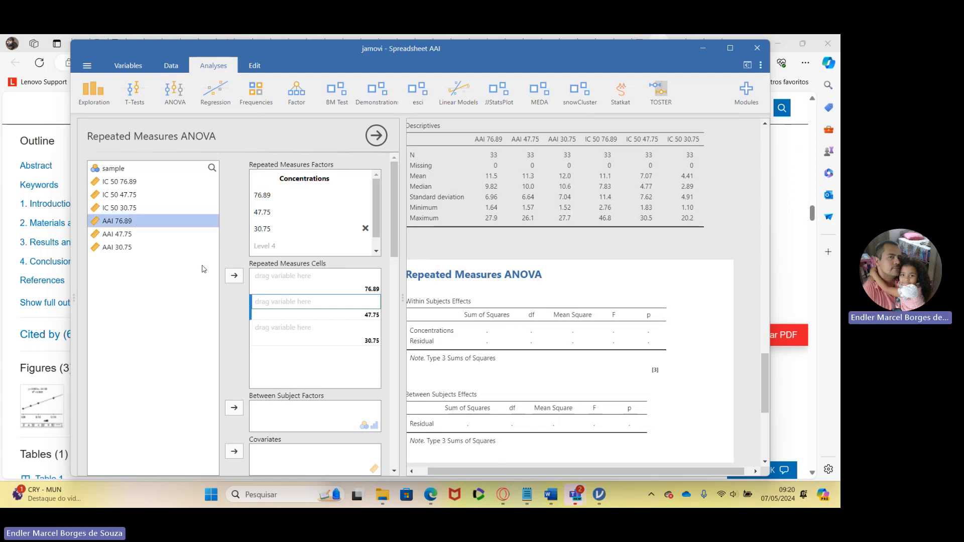
click(234, 275)
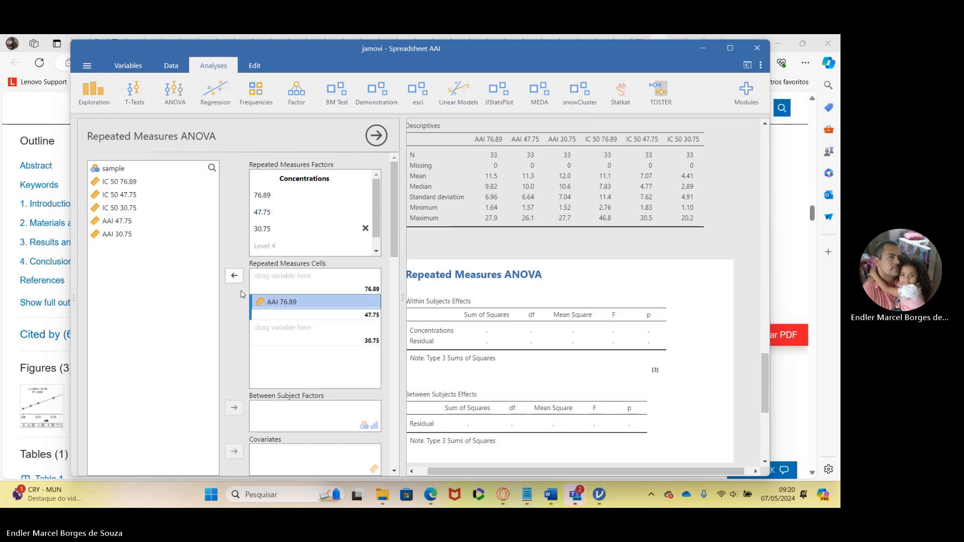
click(234, 276)
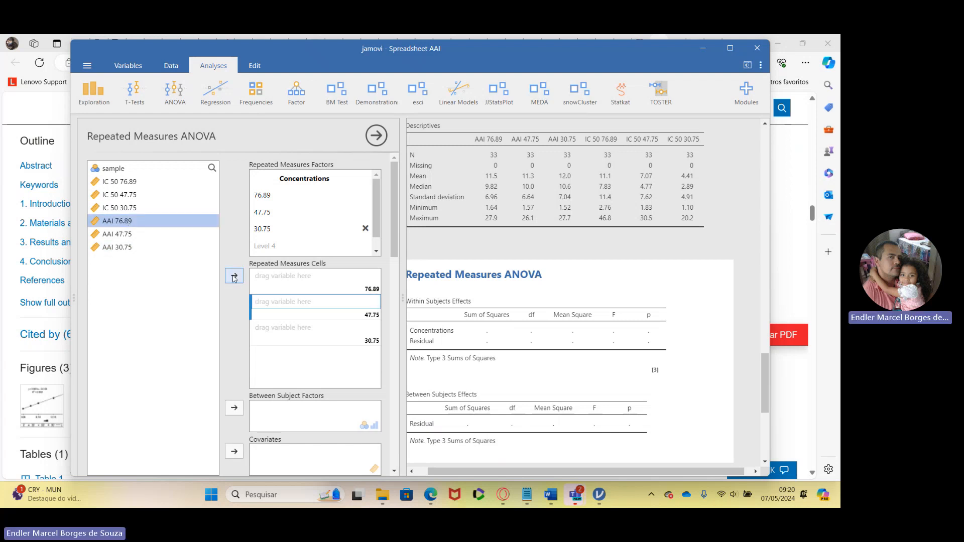
click(235, 276)
click(291, 283)
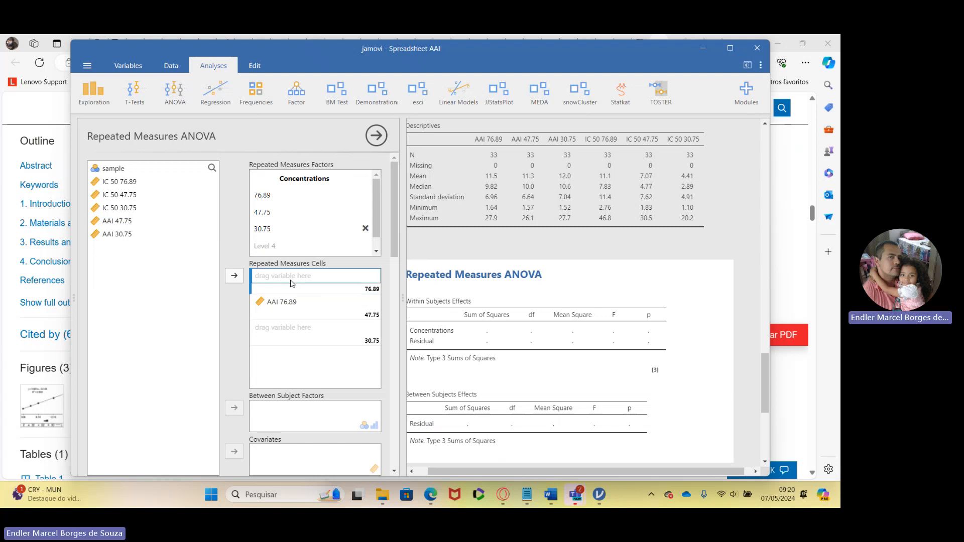
click(279, 305)
click(234, 276)
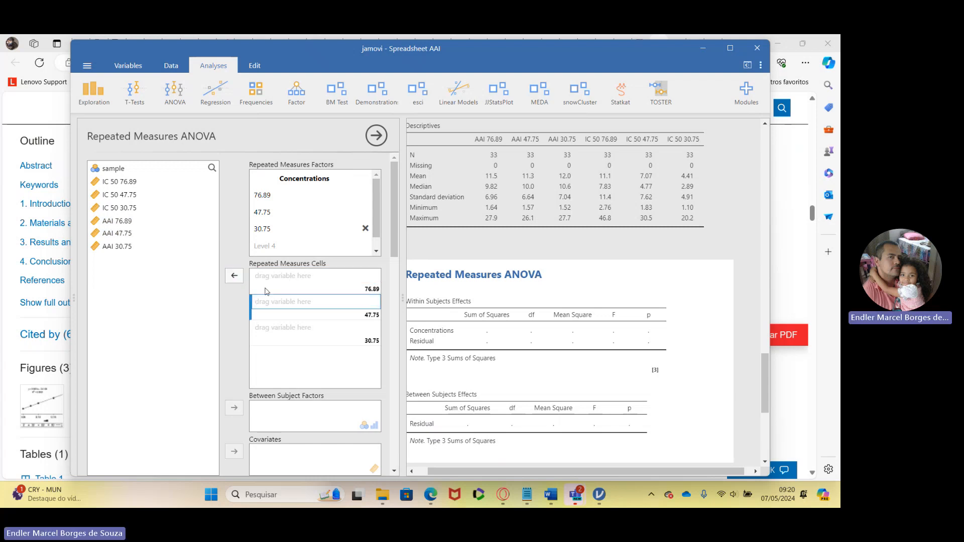
Step: Assign AAI 76.89, AAI 47.75 and AAI 30.75 to the repeated measures cells of the matching concentration levels
click(234, 275)
click(234, 276)
click(239, 280)
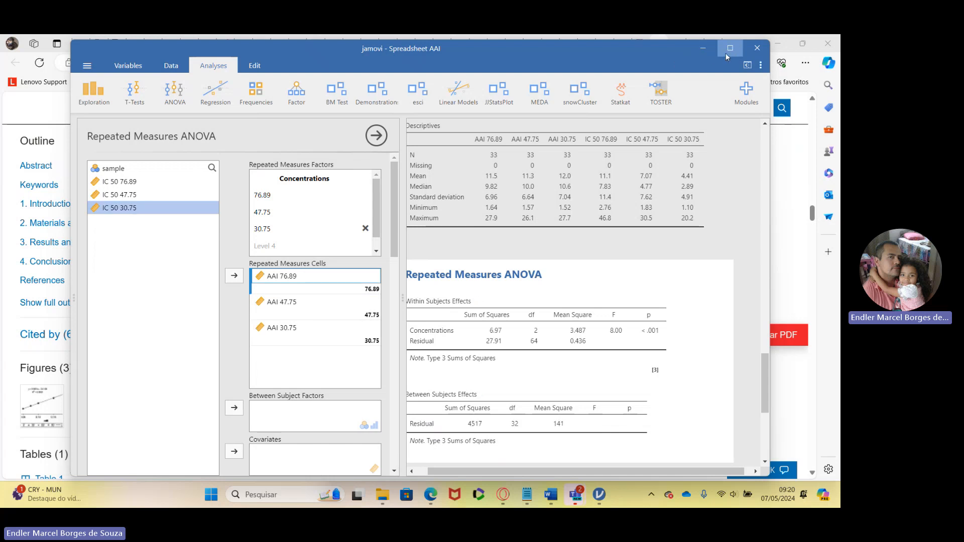
Step: Maximize the window and enable the sphericity tests and Q-Q plot as assumption checks for the AAI analysis
click(725, 54)
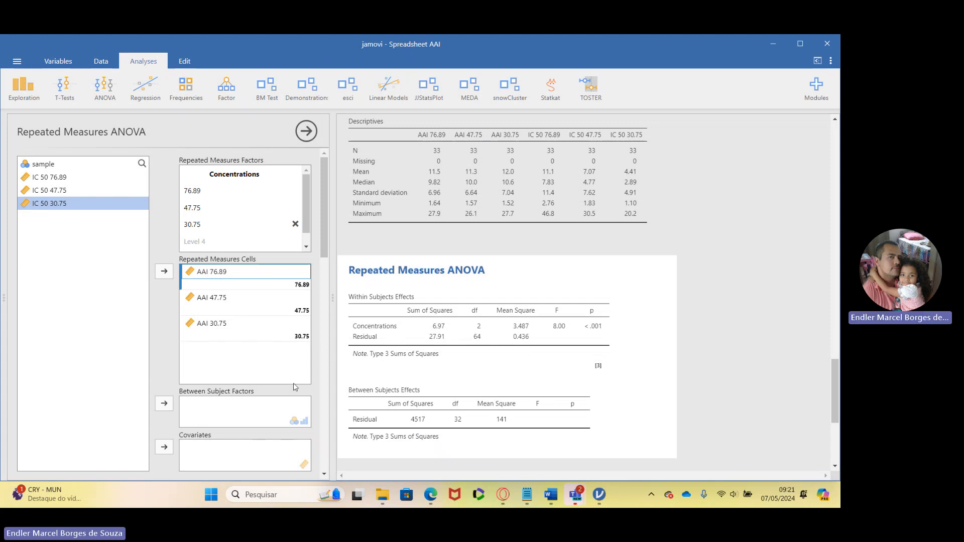
scroll(132, 314, down, 3)
scroll(131, 314, down, 1)
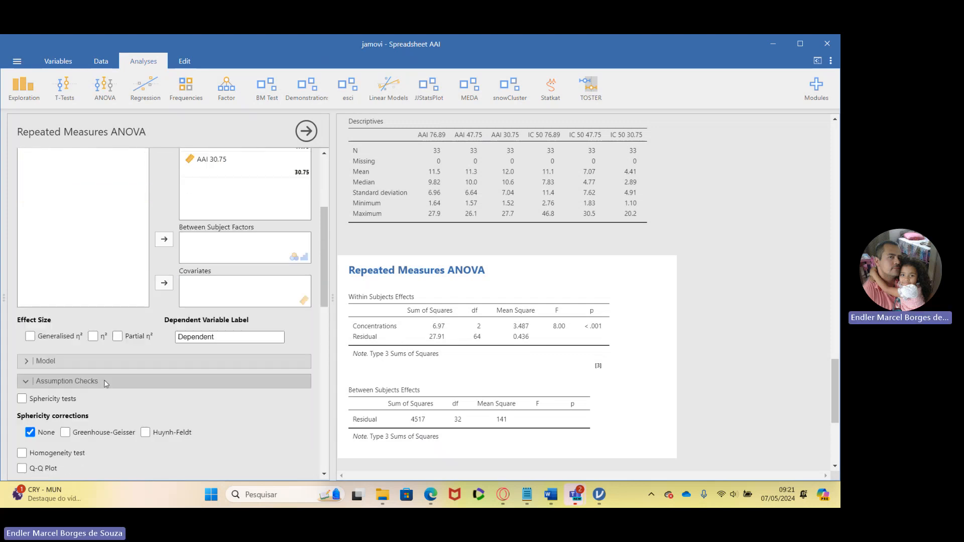
click(95, 385)
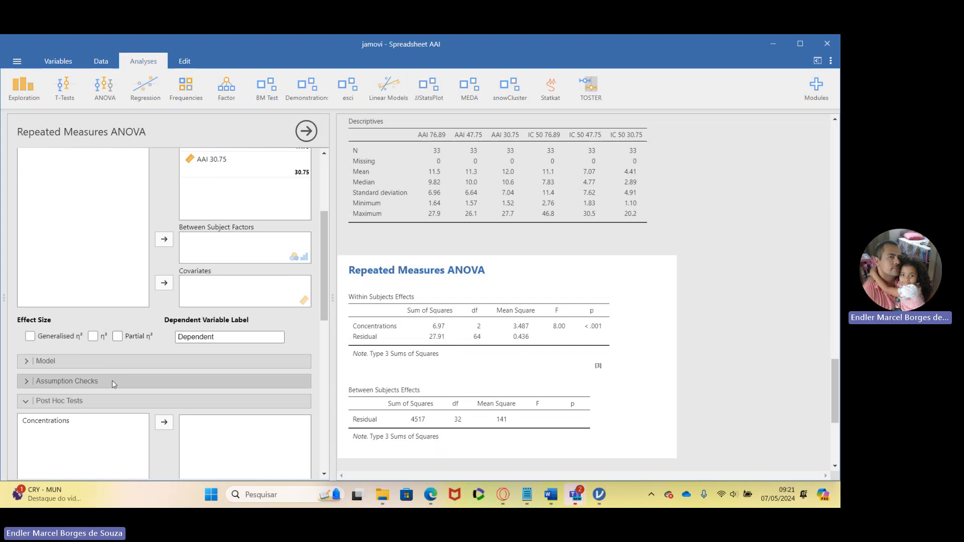
click(110, 382)
scroll(111, 366, down, 1)
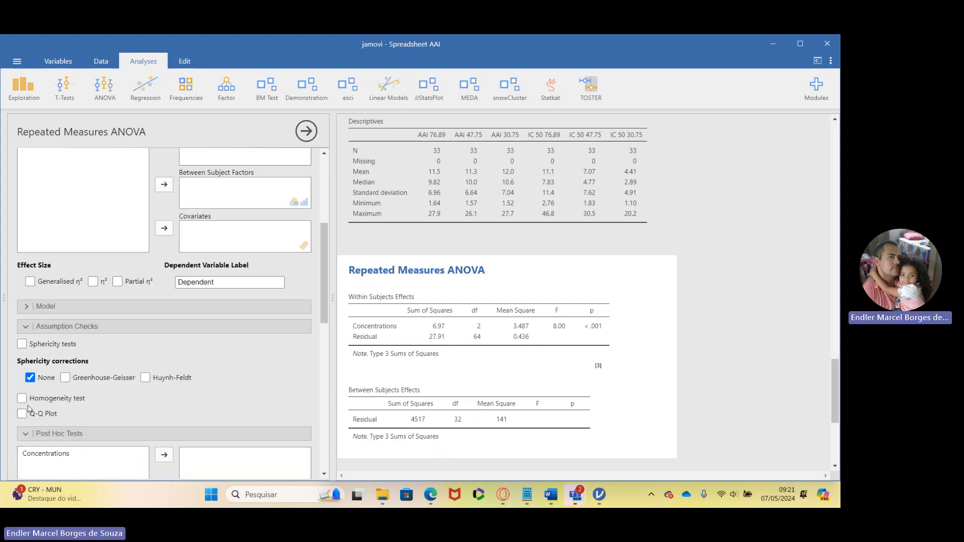
click(22, 345)
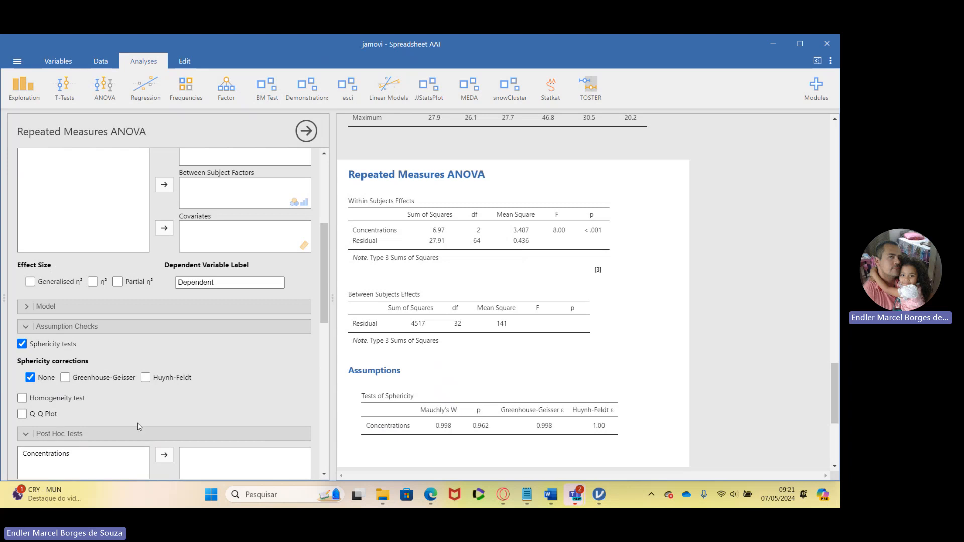
click(21, 414)
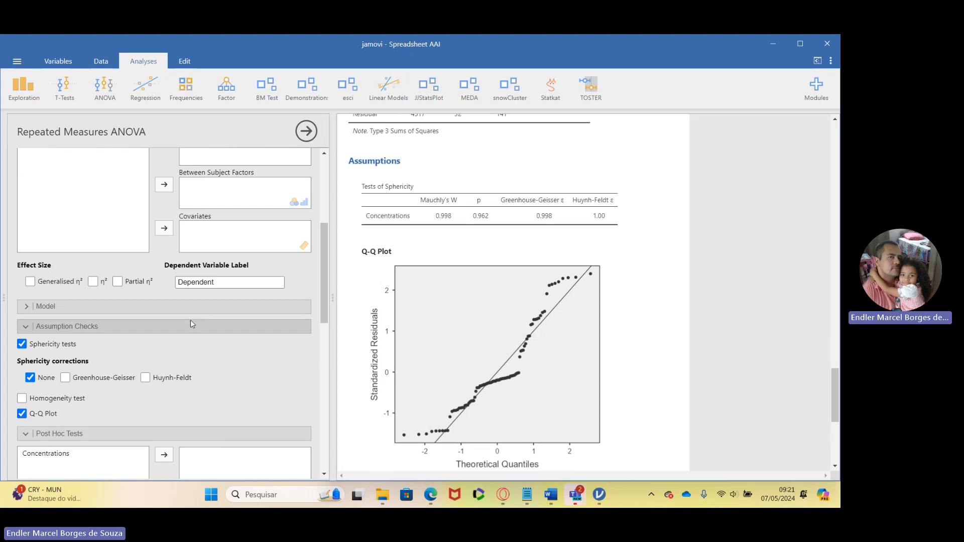
Step: Add the Concentrations factor to the post hoc tests of the AAI Repeated Measures ANOVA
scroll(151, 321, down, 2)
scroll(138, 316, down, 4)
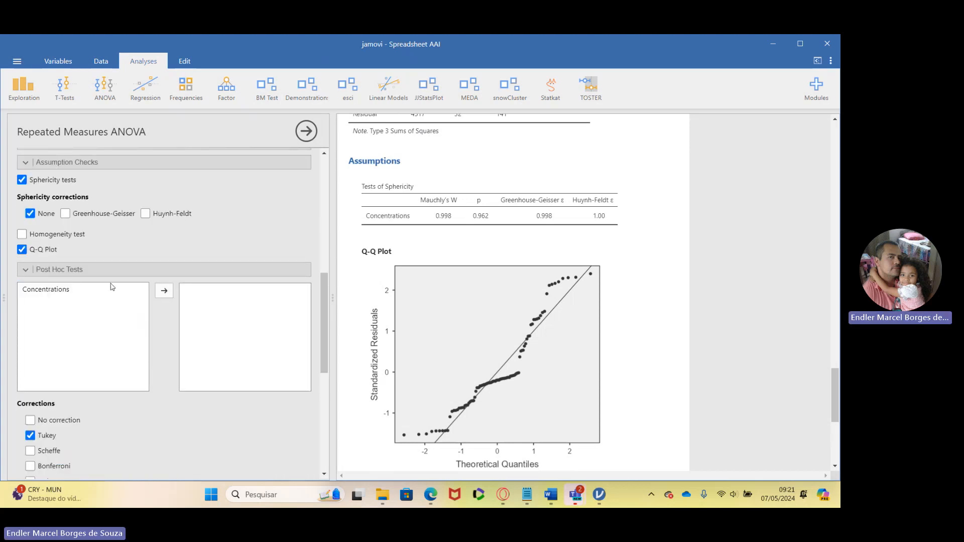
click(81, 295)
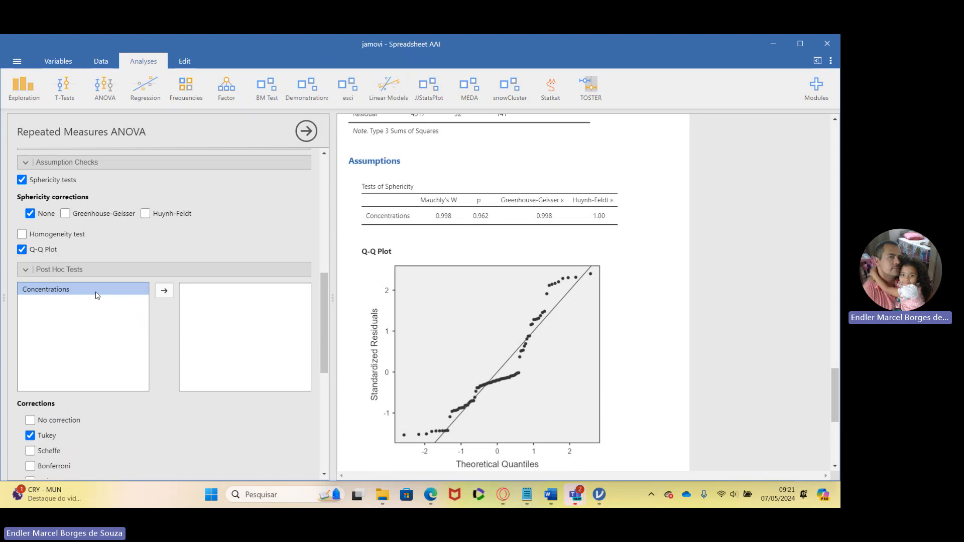
click(164, 291)
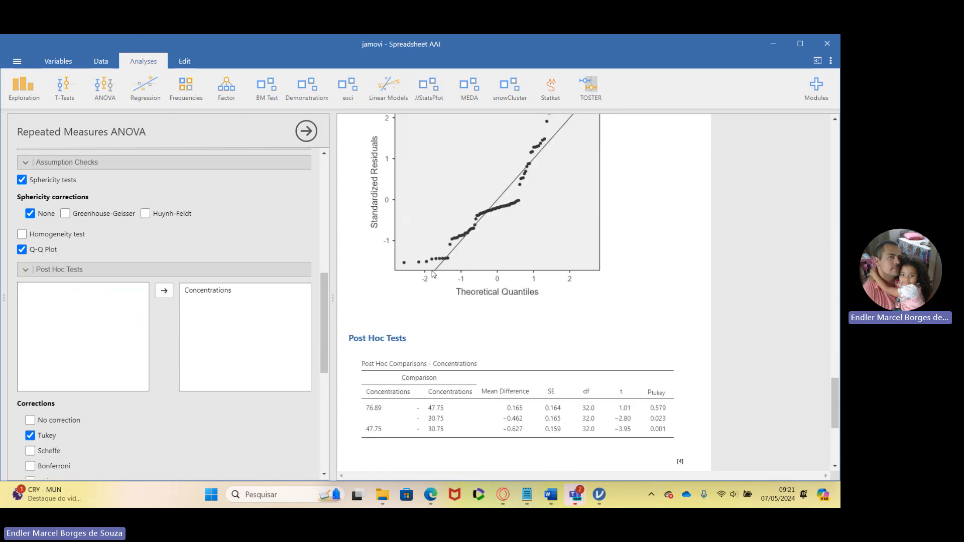